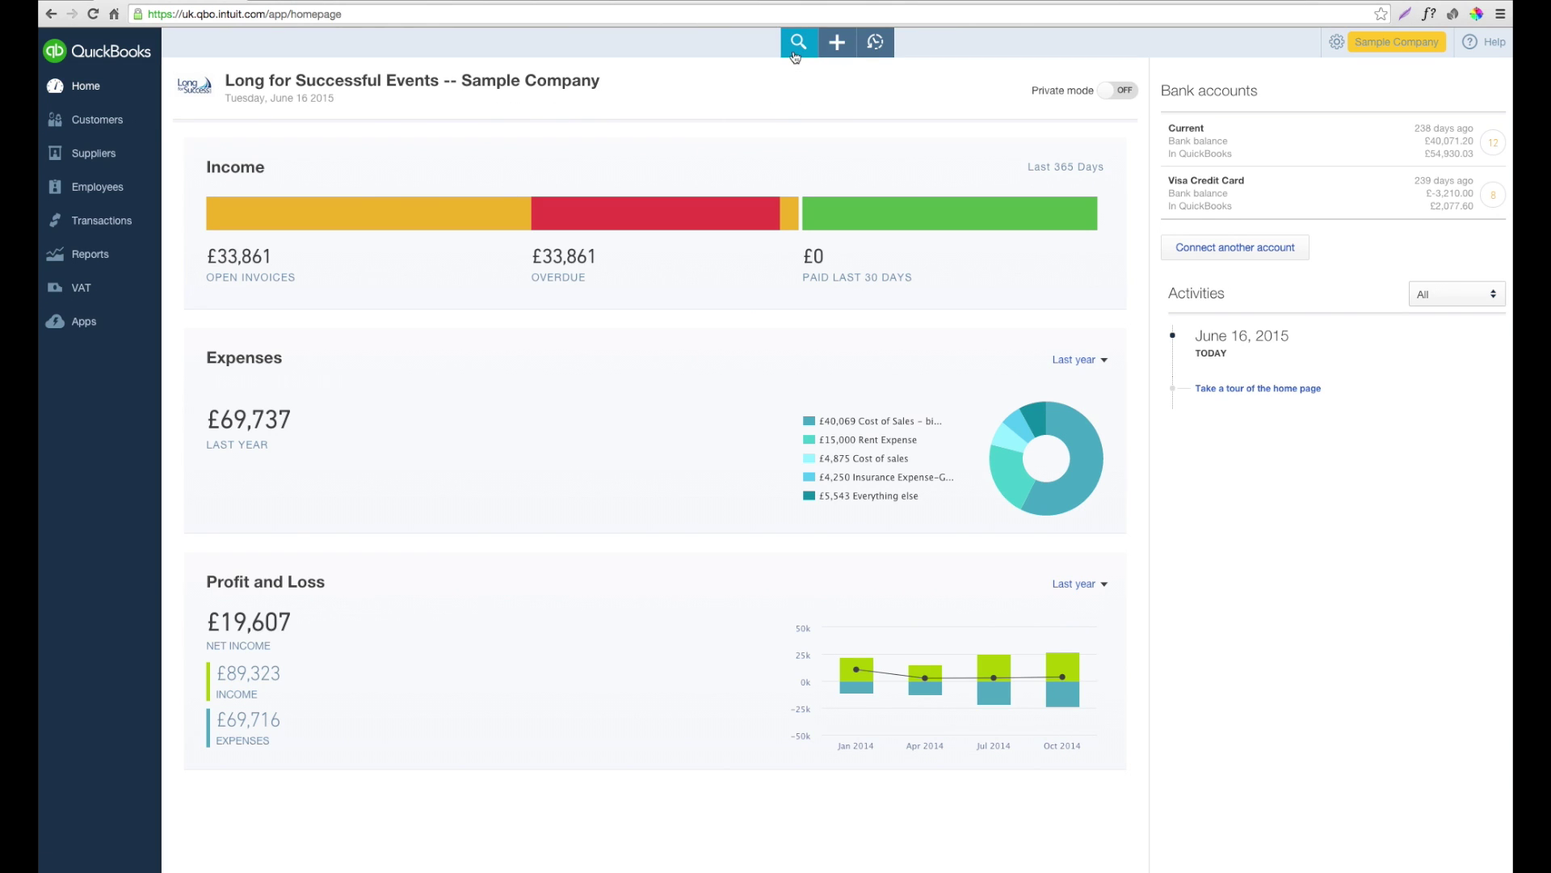
Step: Open the Create menu listing customer, supplier and employee transaction types
click(841, 54)
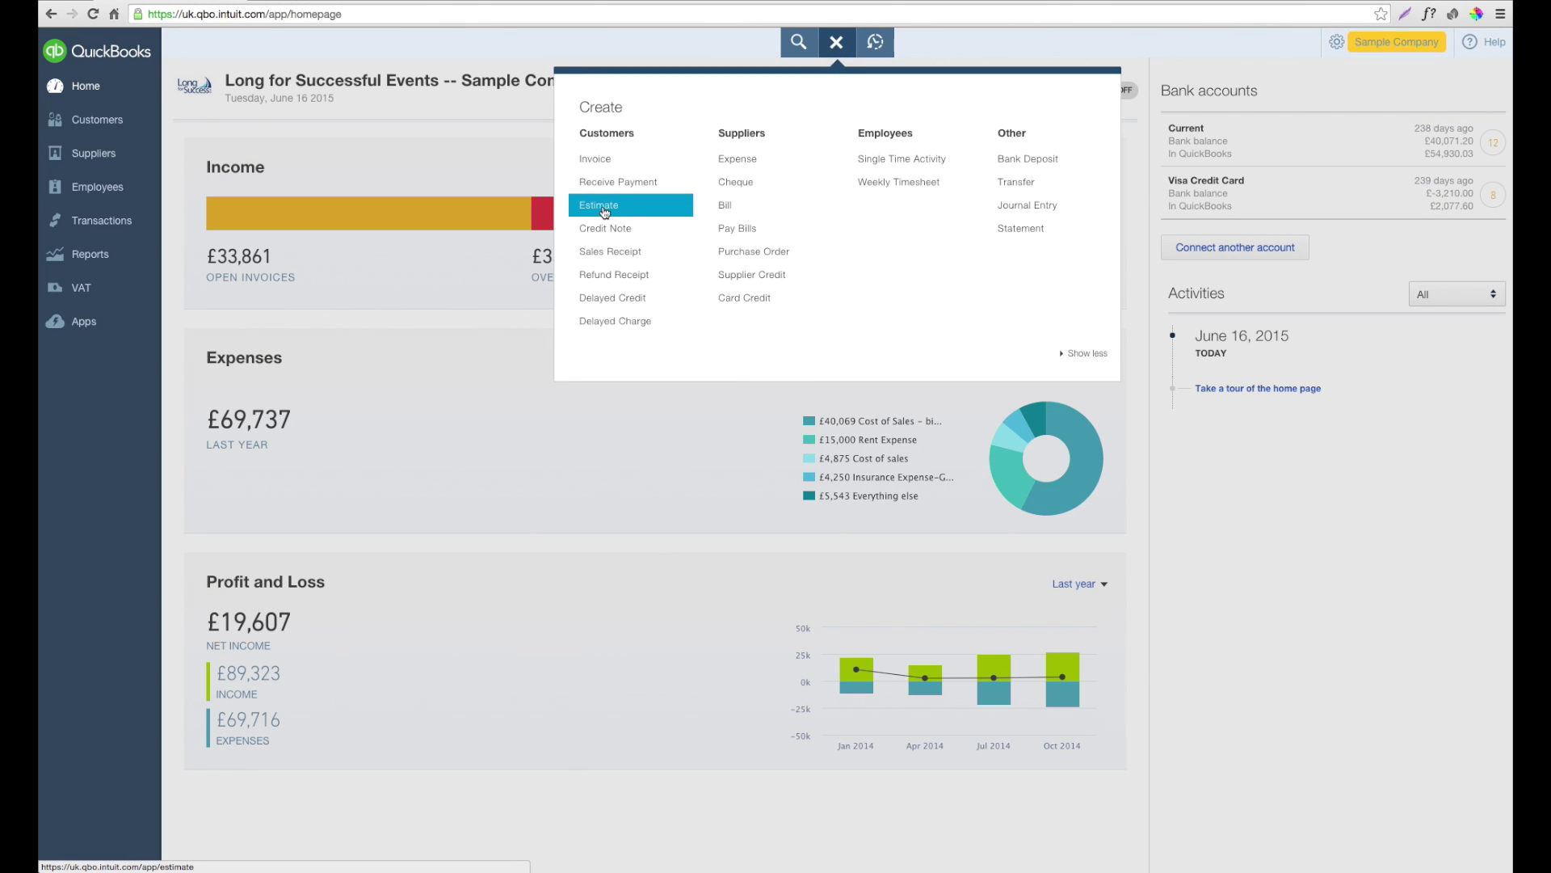
Step: Start a new estimate for customer M+A Partners, dated 16/06/2015, with reference MA1
click(603, 212)
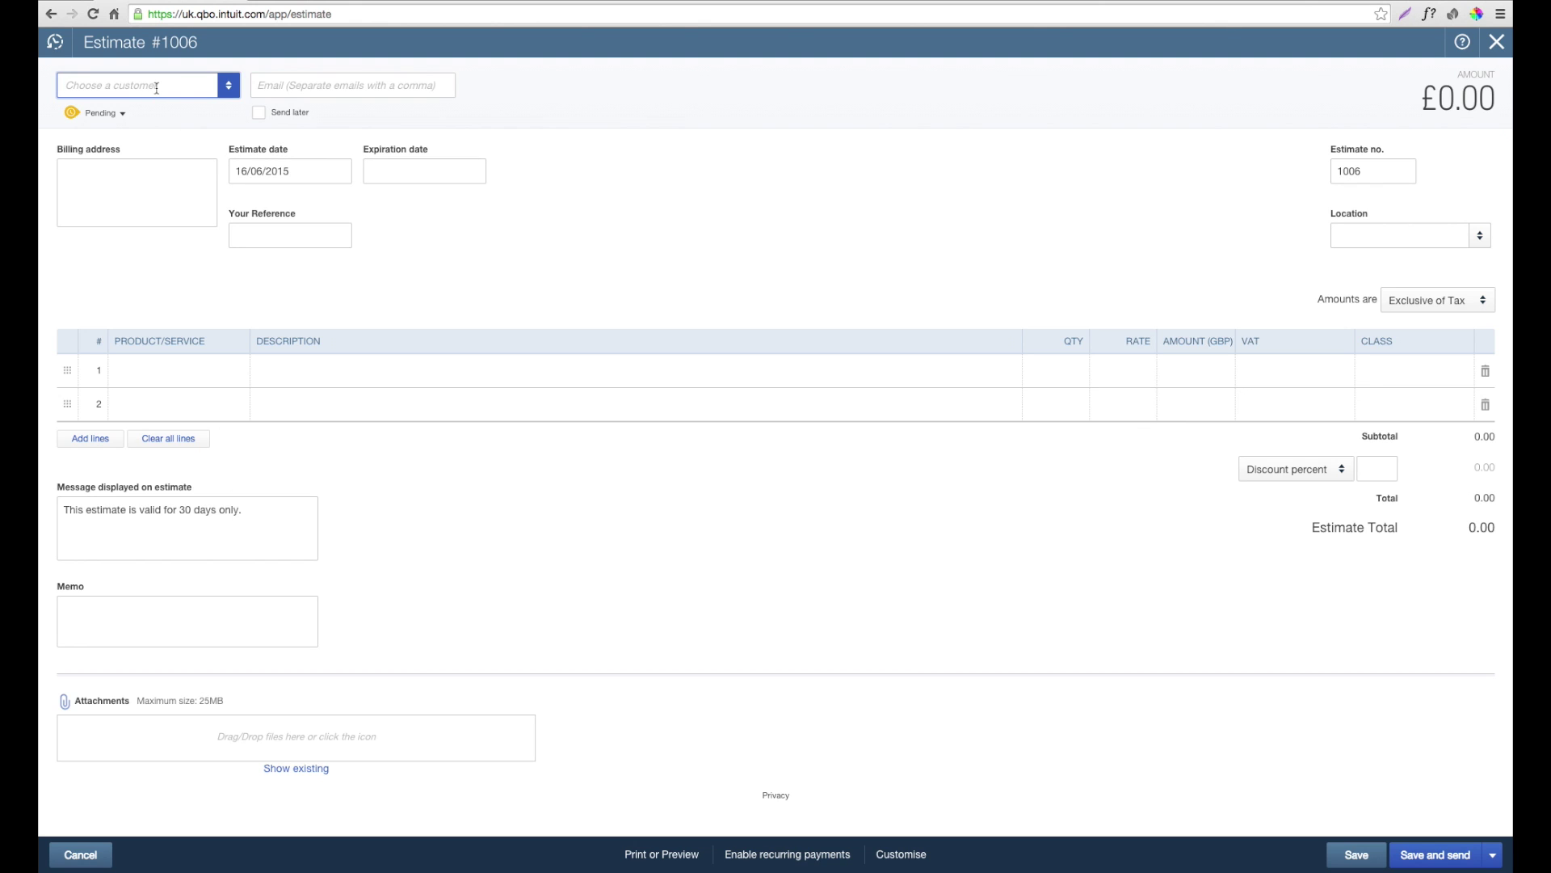
text(Lily)
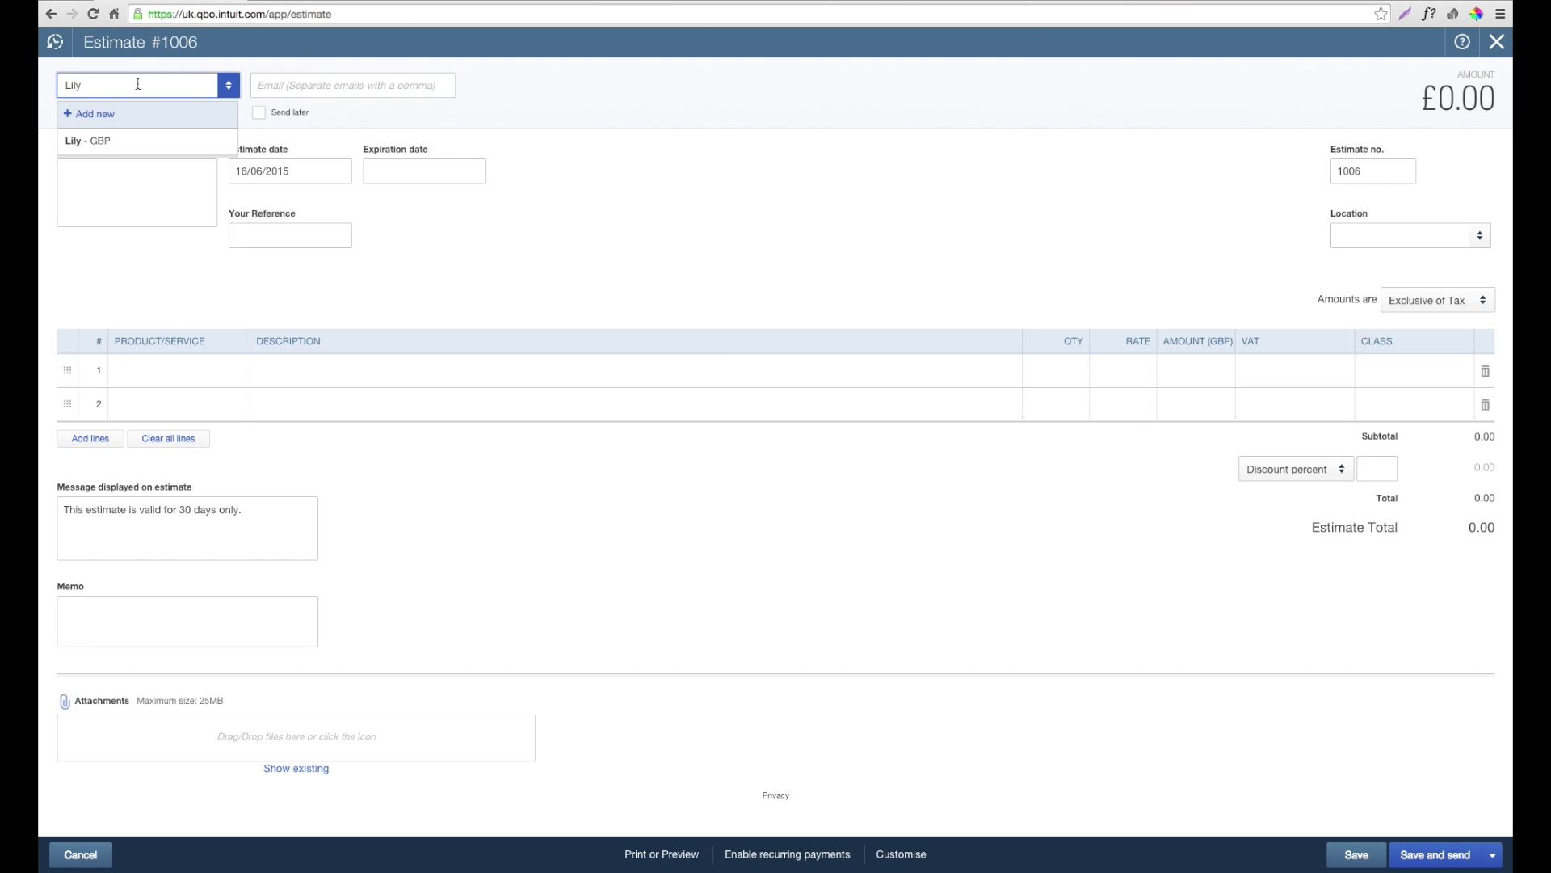
click(113, 143)
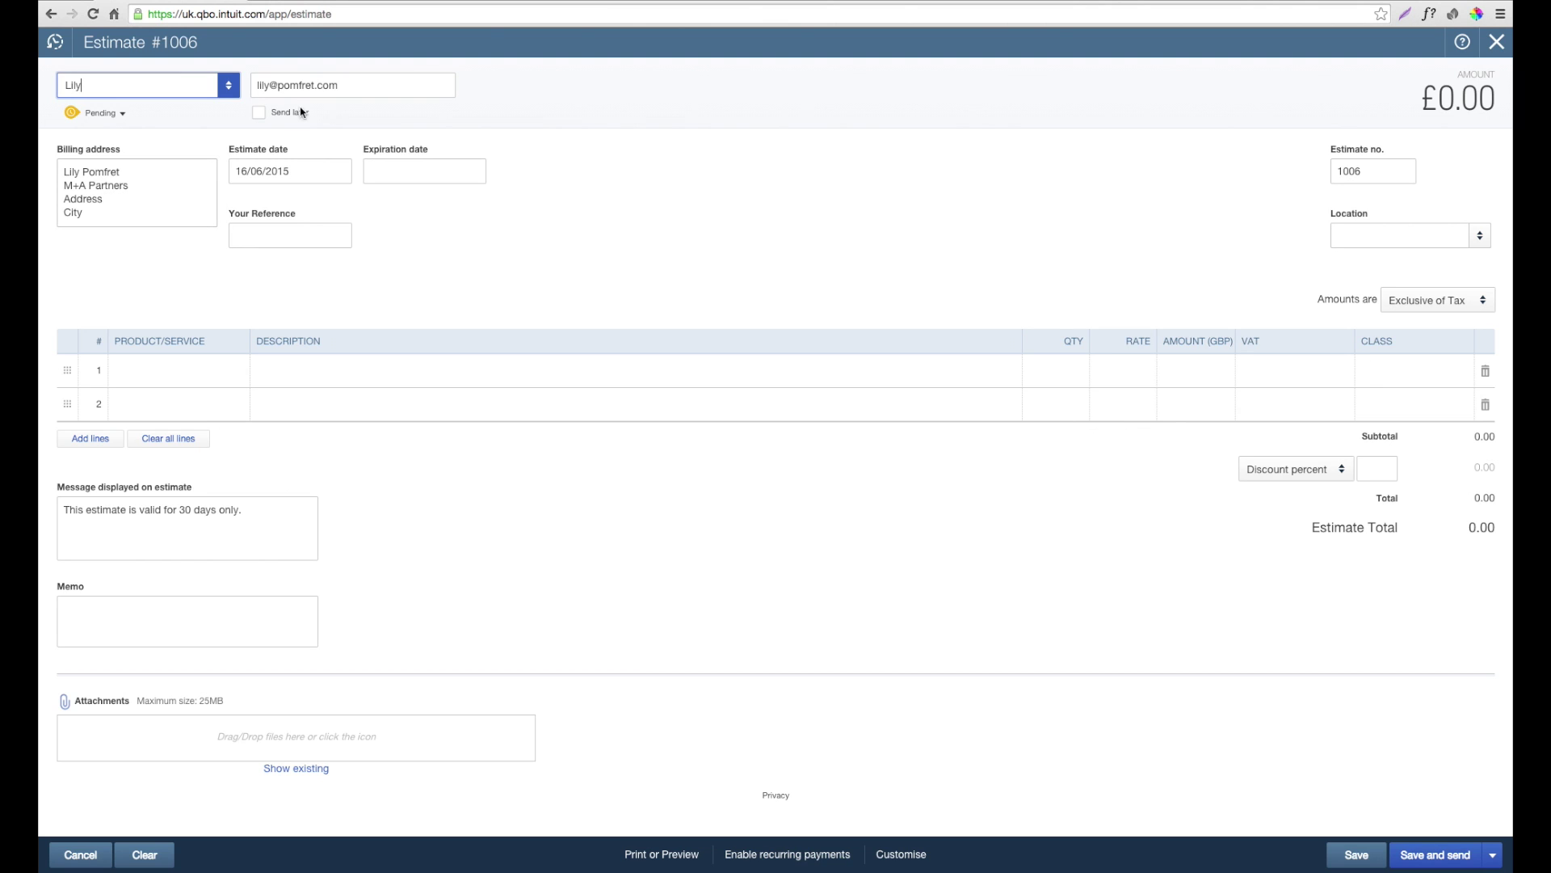
click(110, 203)
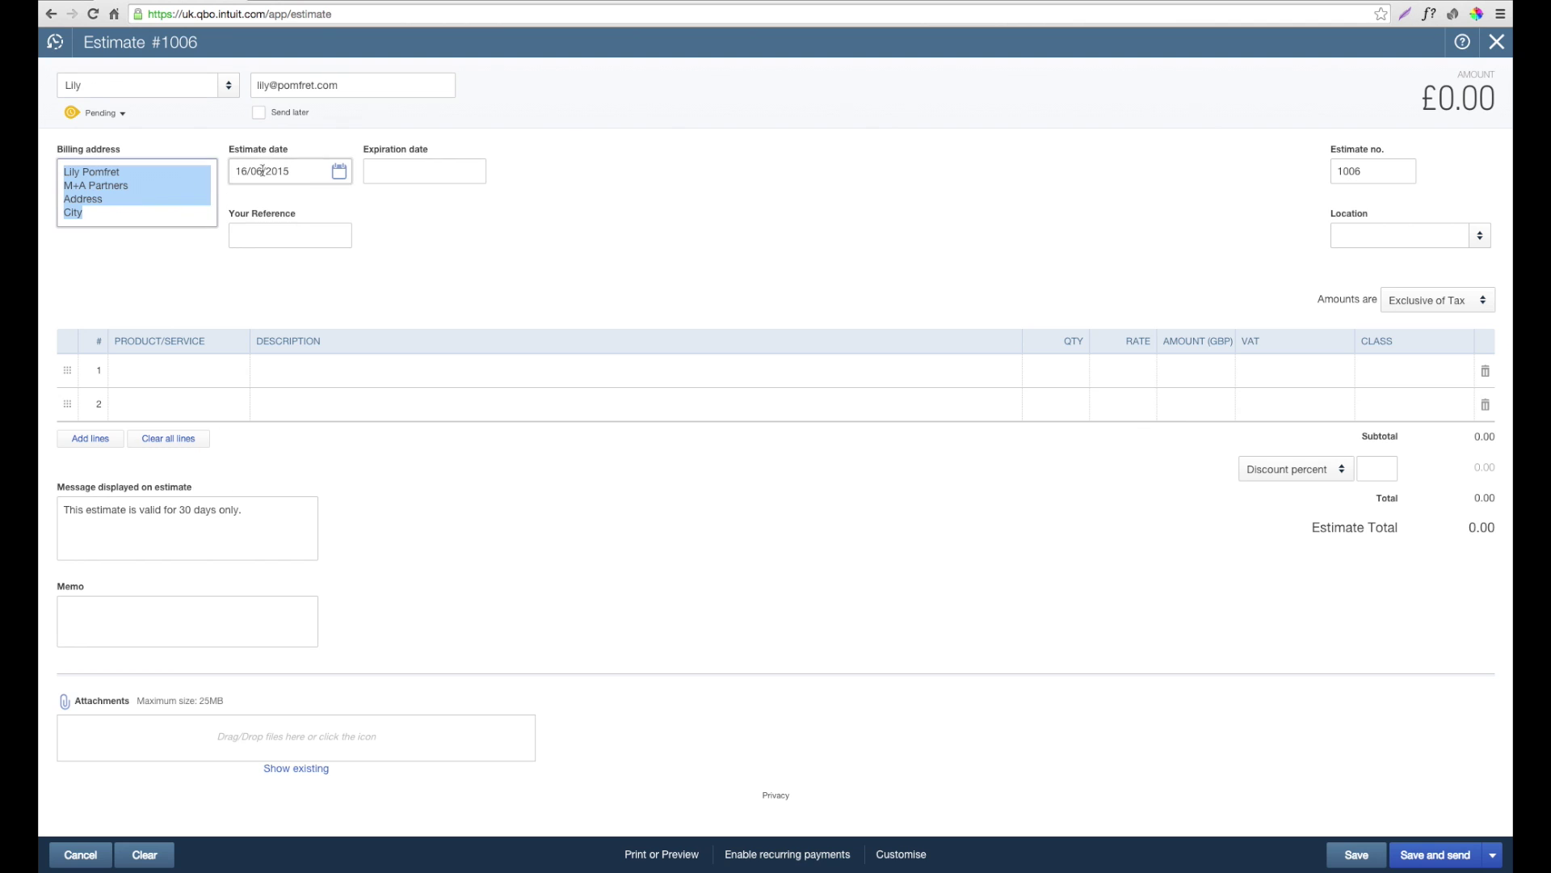
click(302, 171)
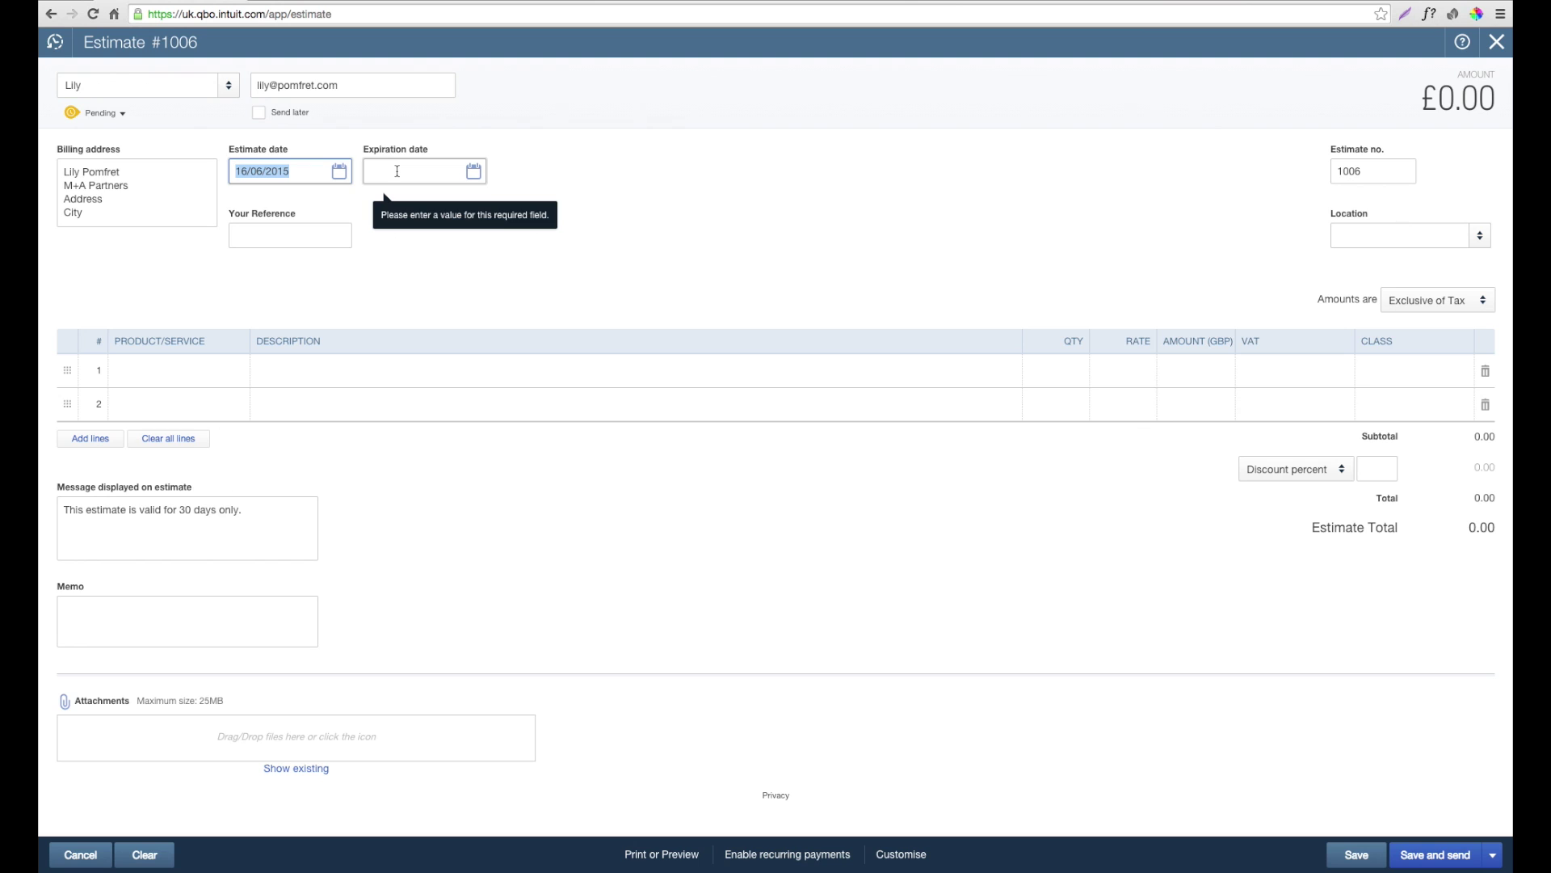
click(256, 235)
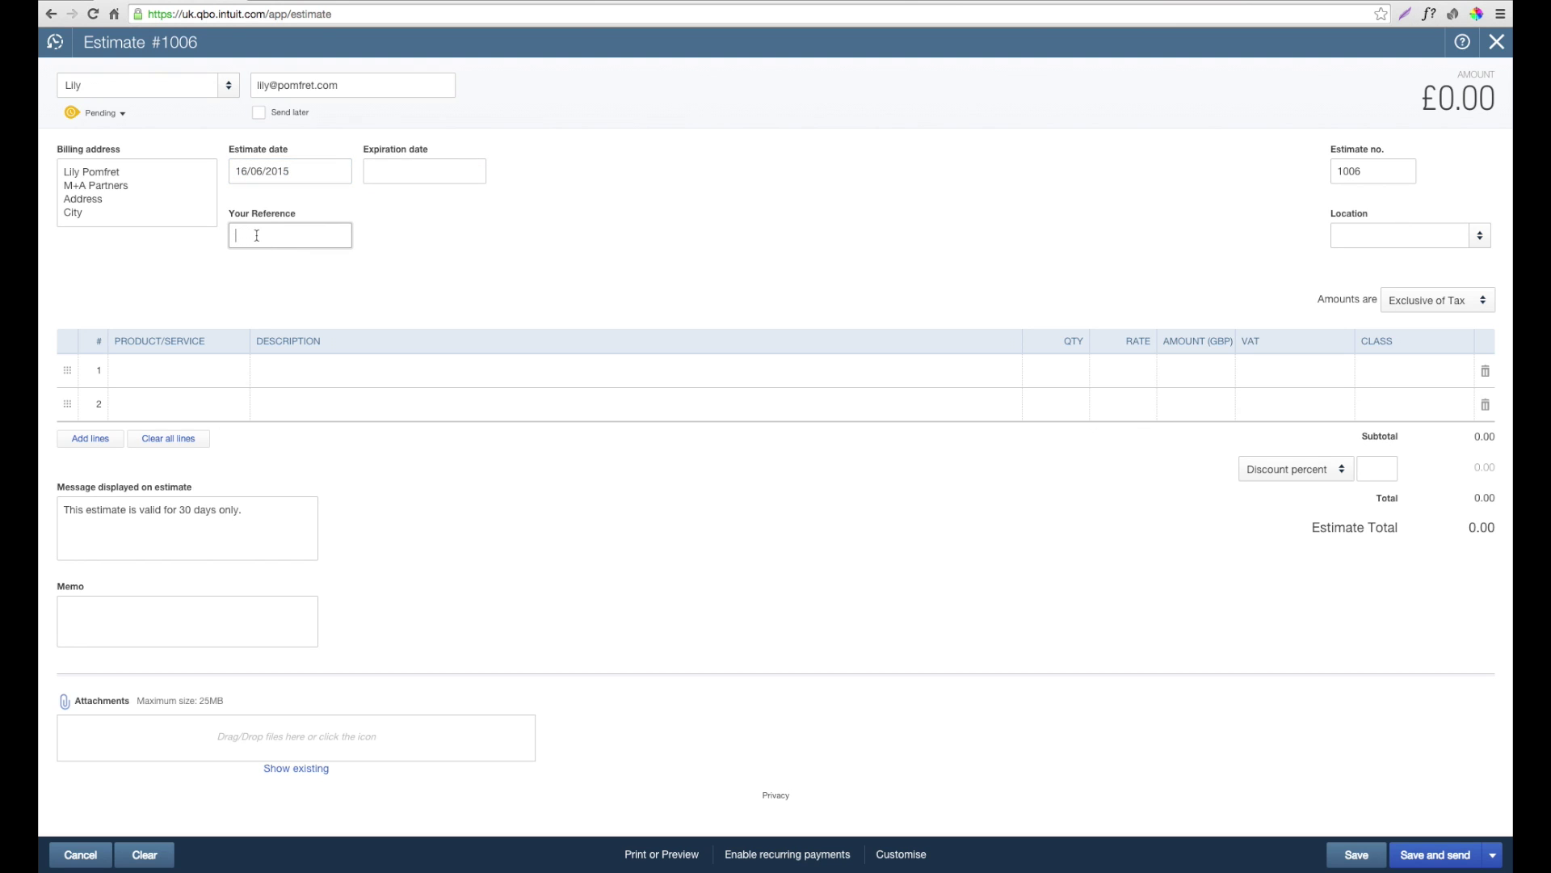
text(MA1)
Step: Add a Training line with quantity 3 at rate 50, bringing the estimate total to £180.00
click(170, 378)
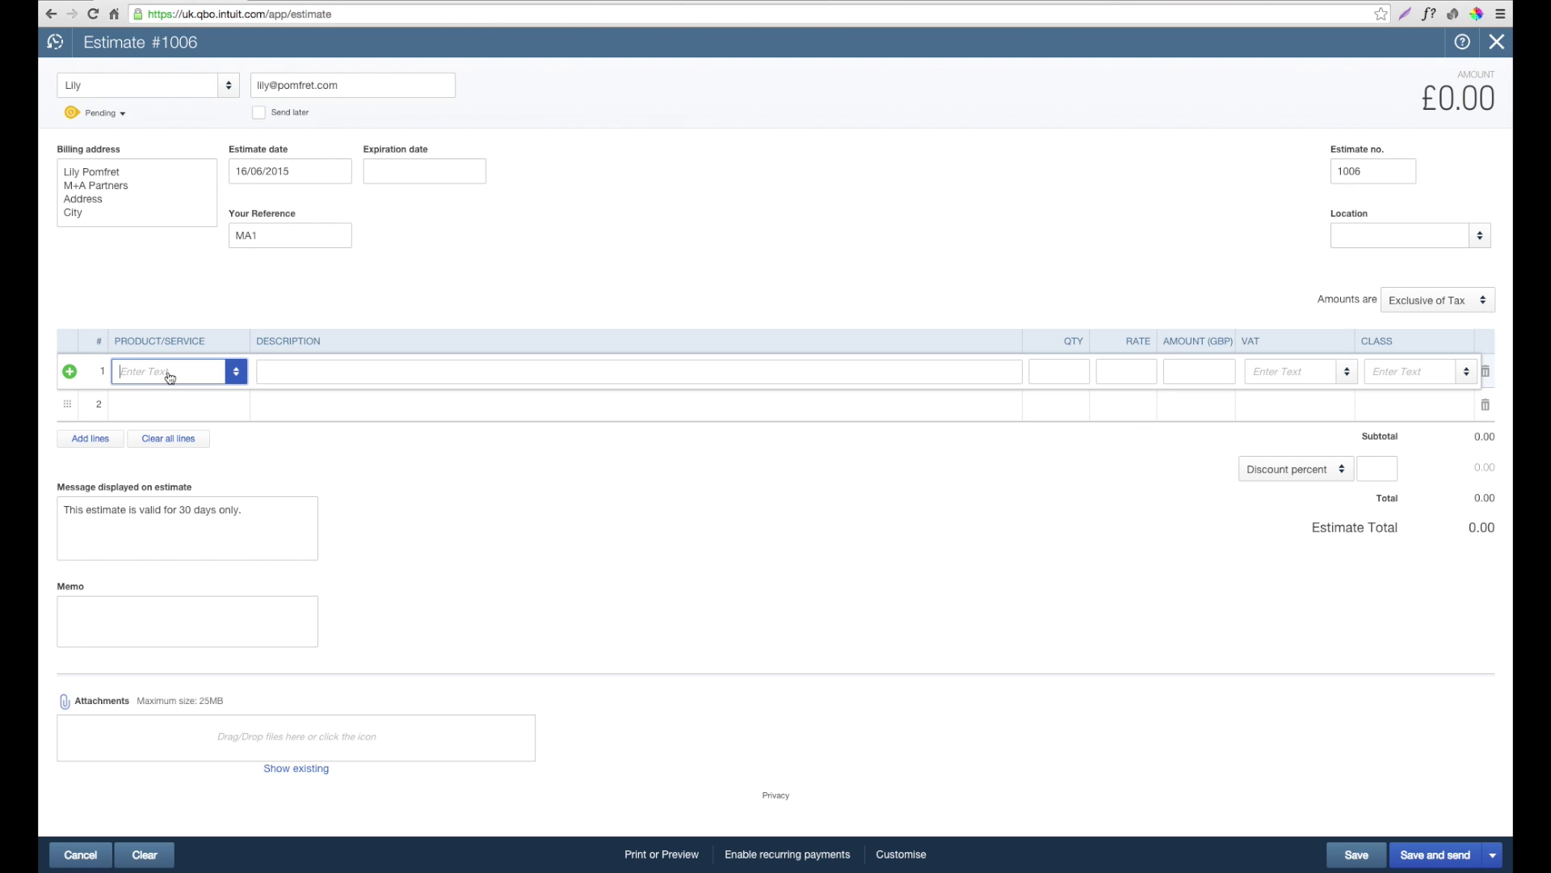
click(237, 374)
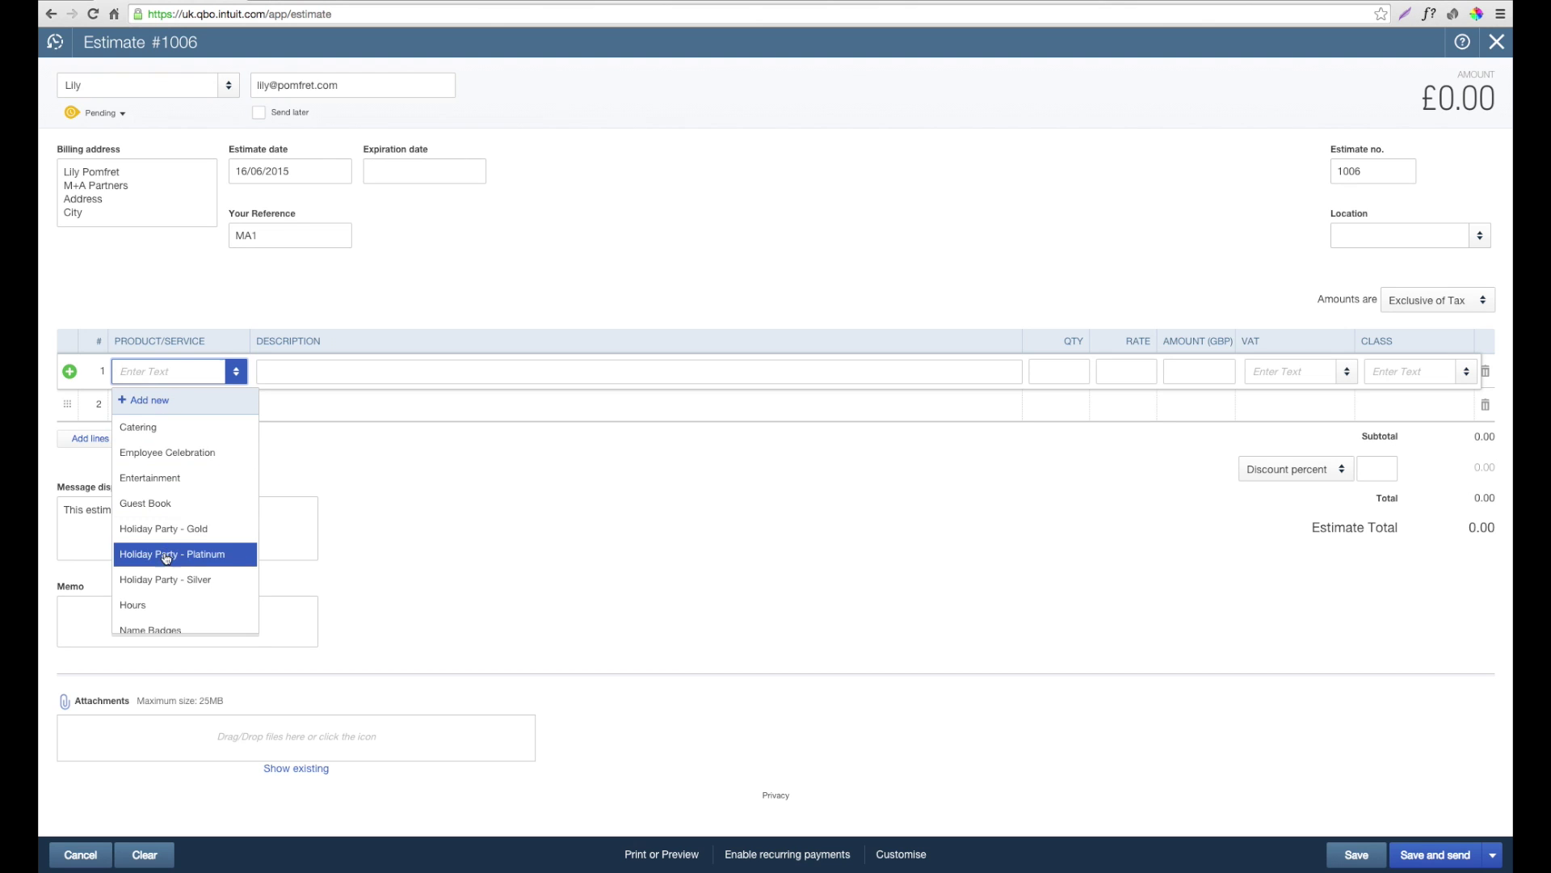
click(169, 372)
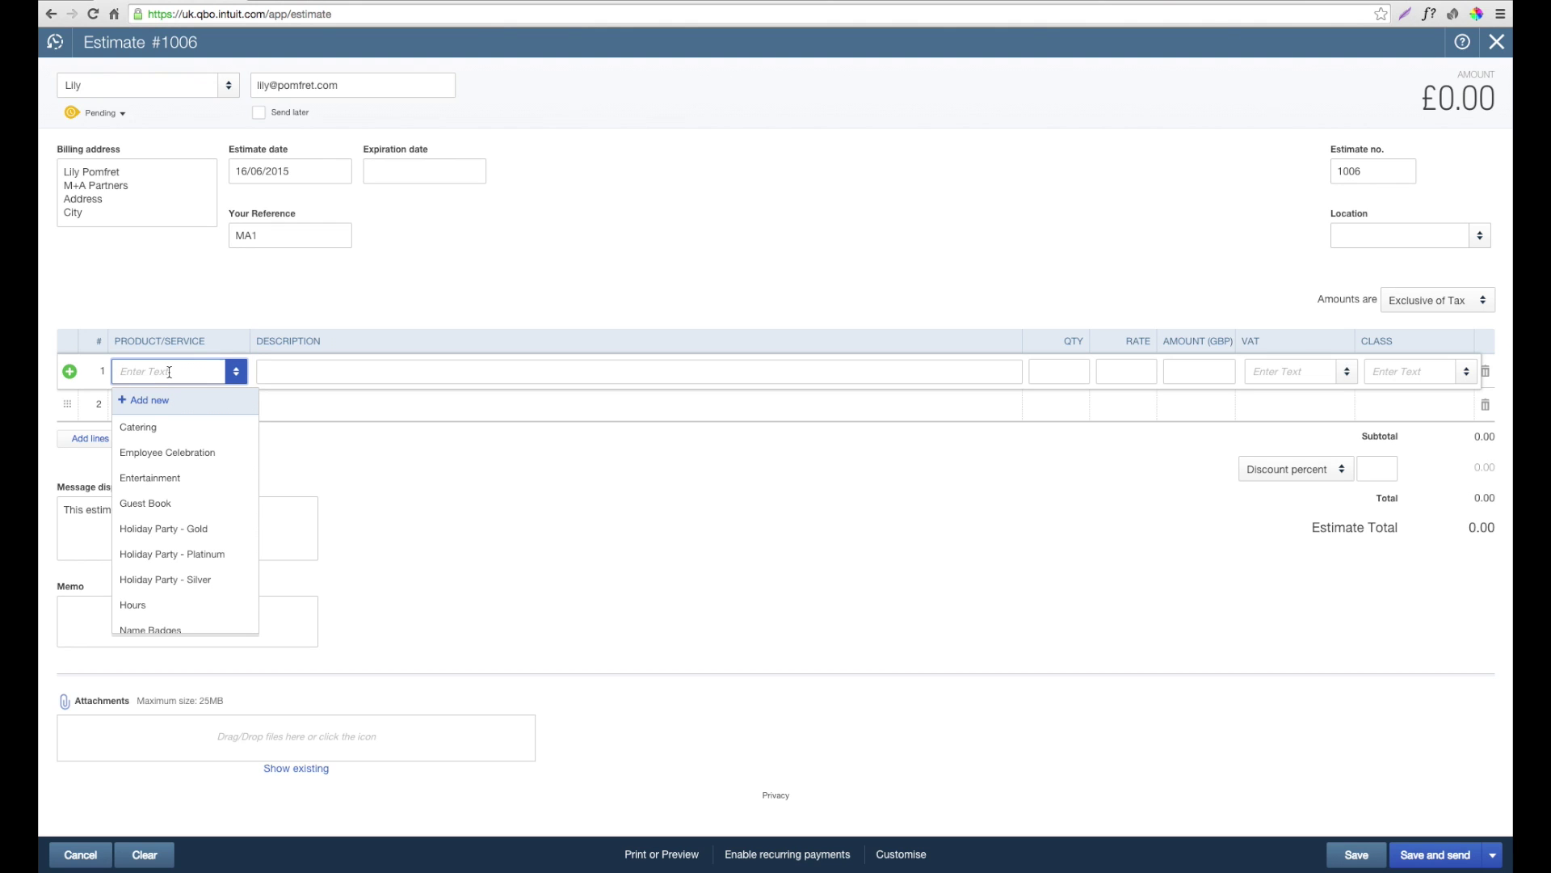
text(Training)
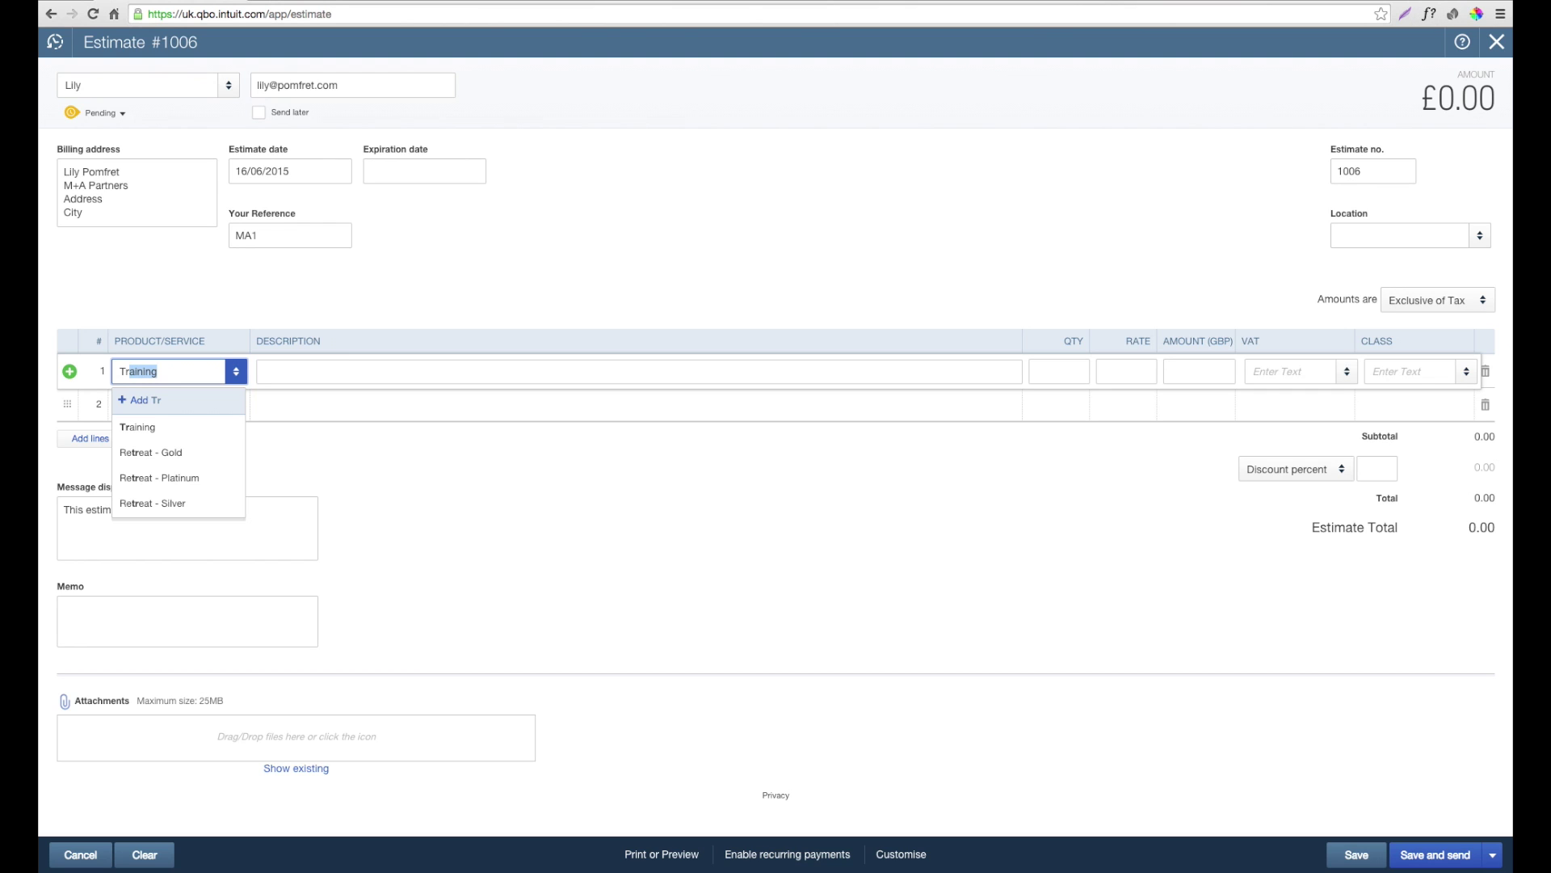
click(160, 429)
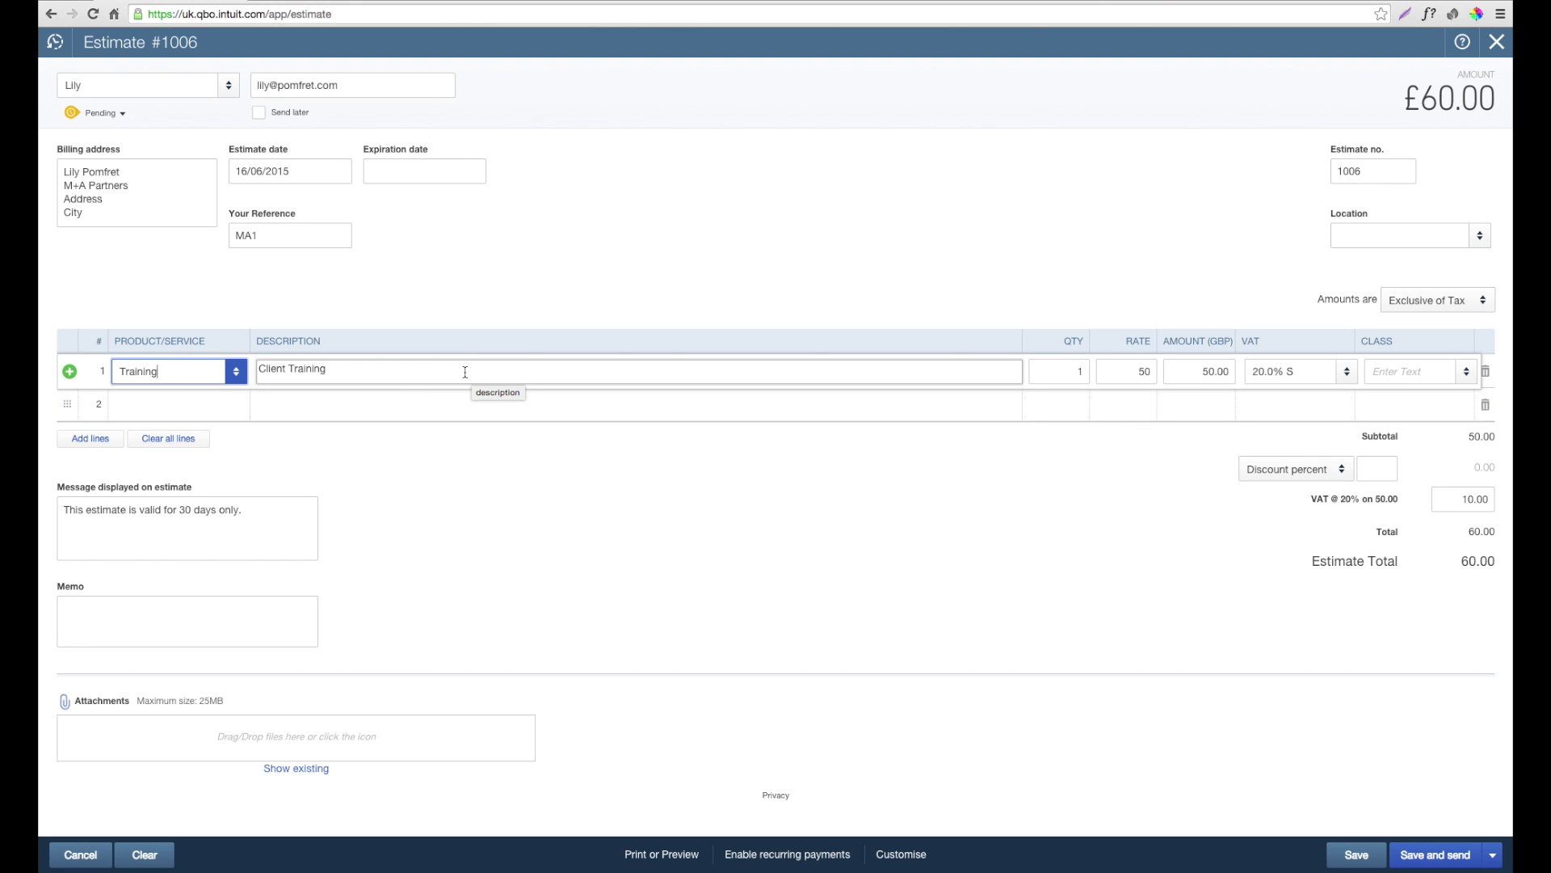
click(1079, 370)
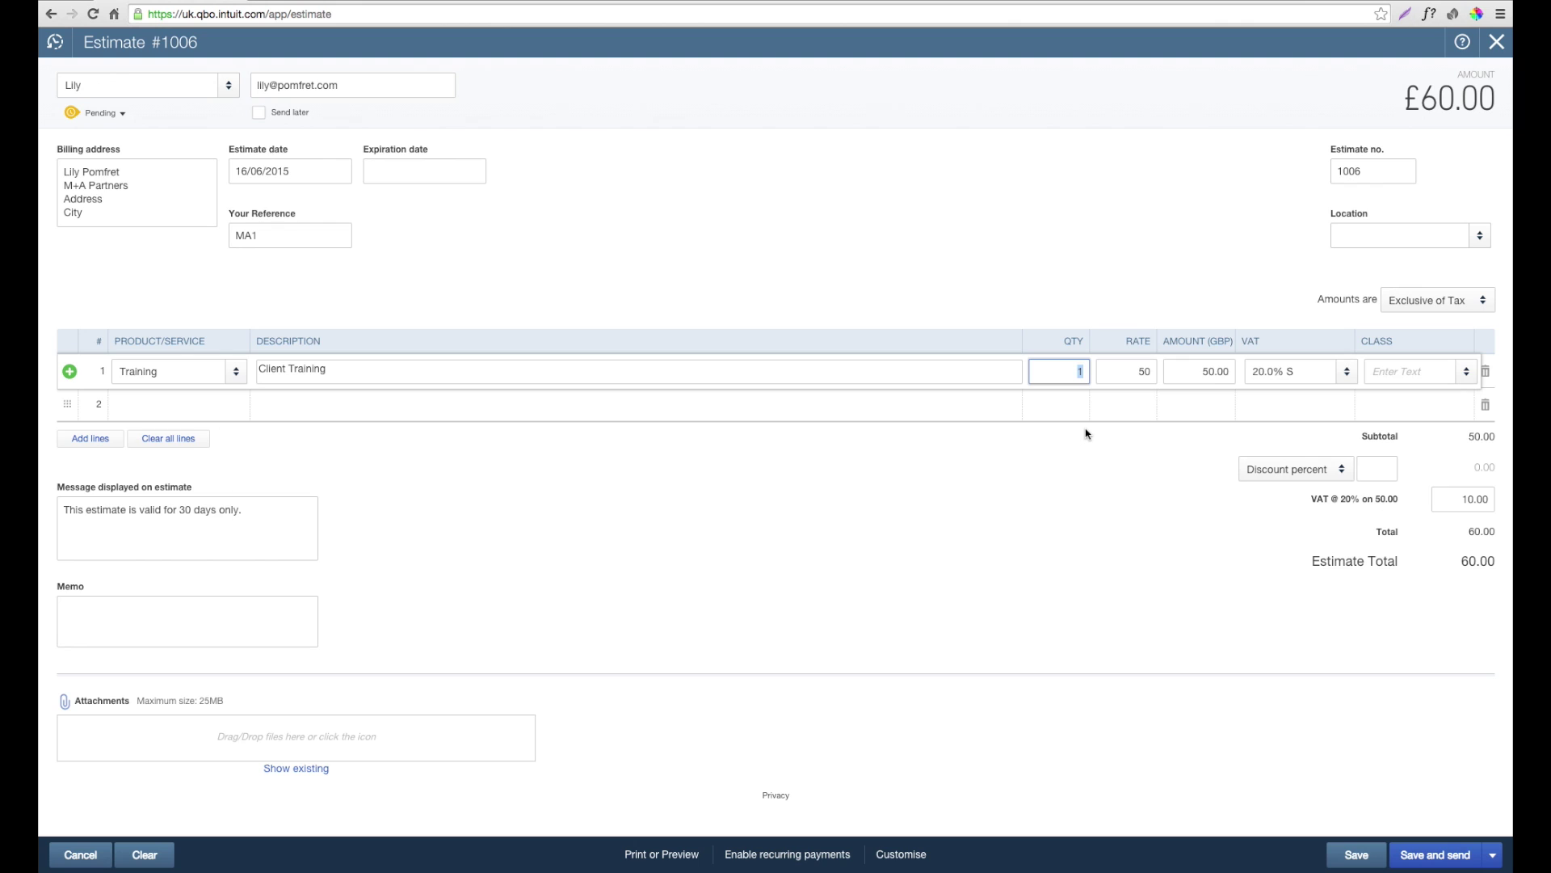
text(3)
click(1171, 447)
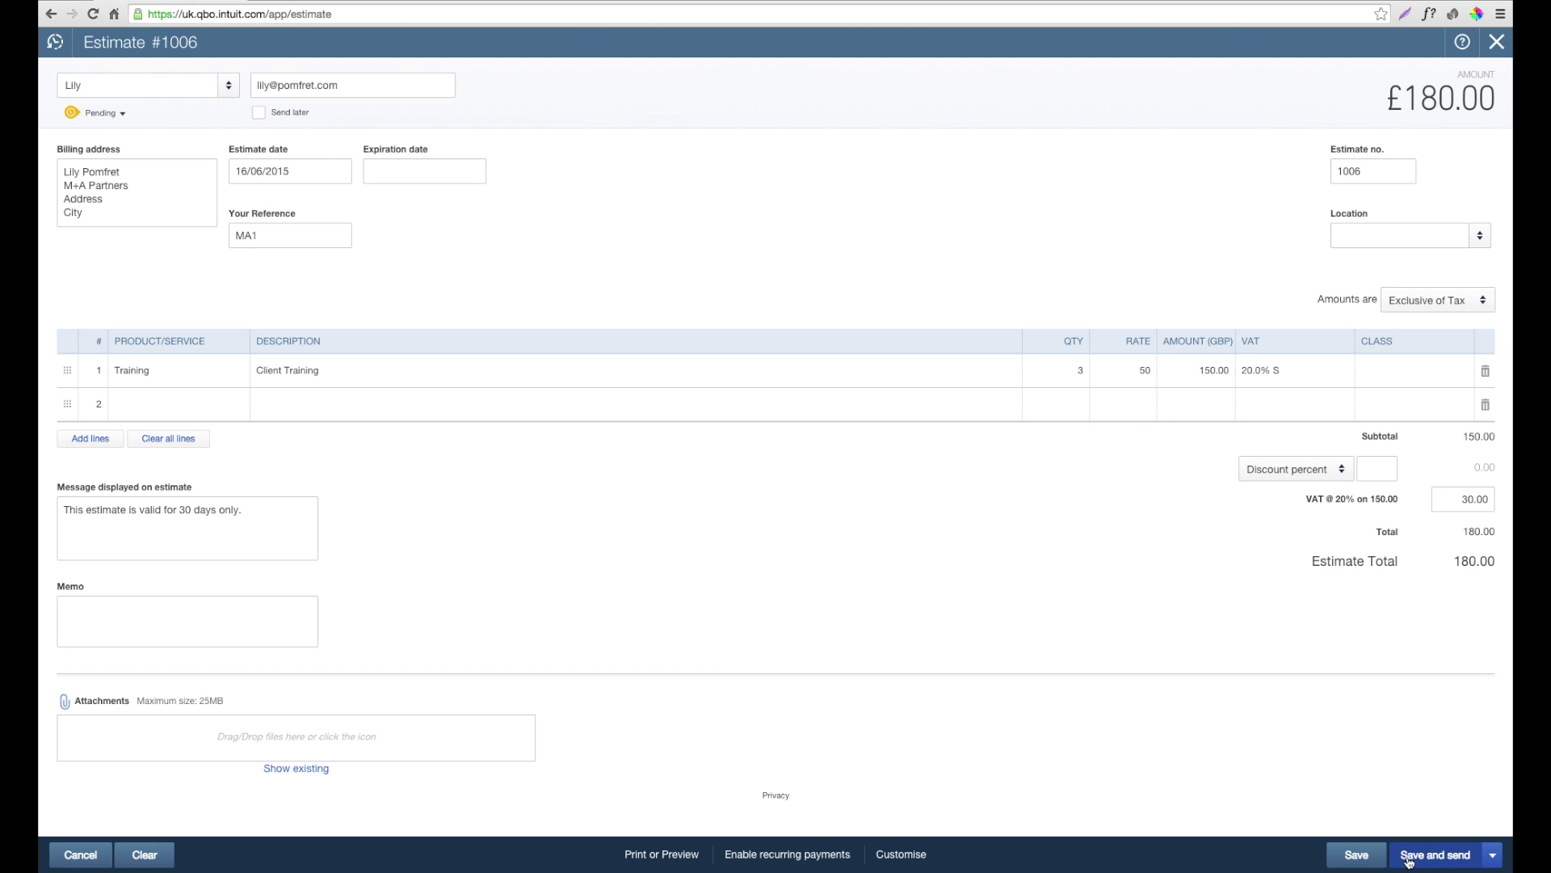
Step: Save estimate 1006, then find M+A Partners in the customer list and open their transactions
click(1358, 855)
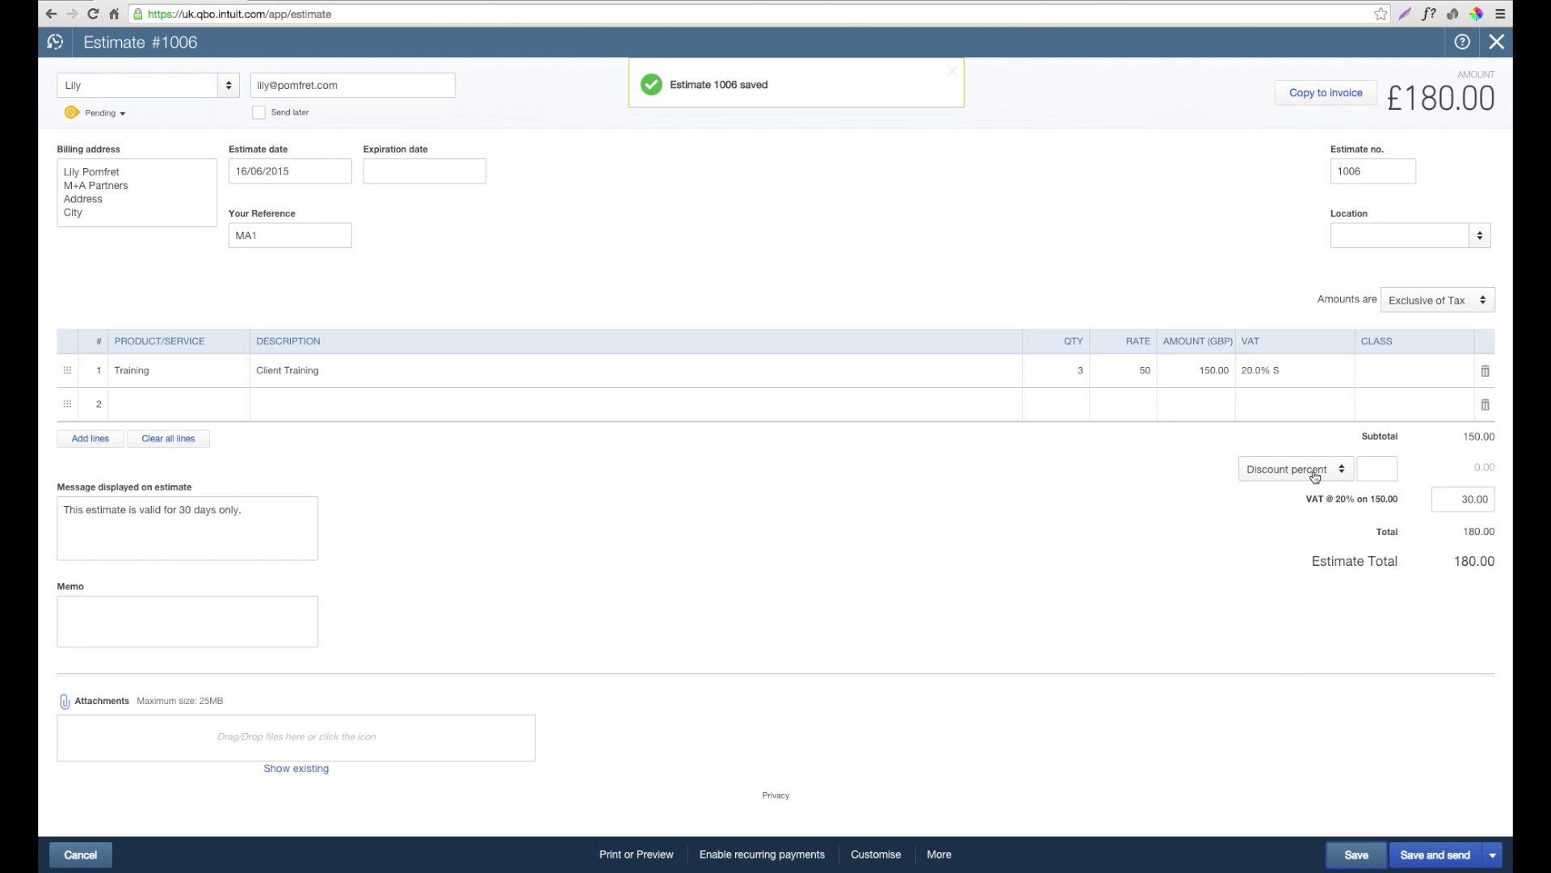
click(1497, 42)
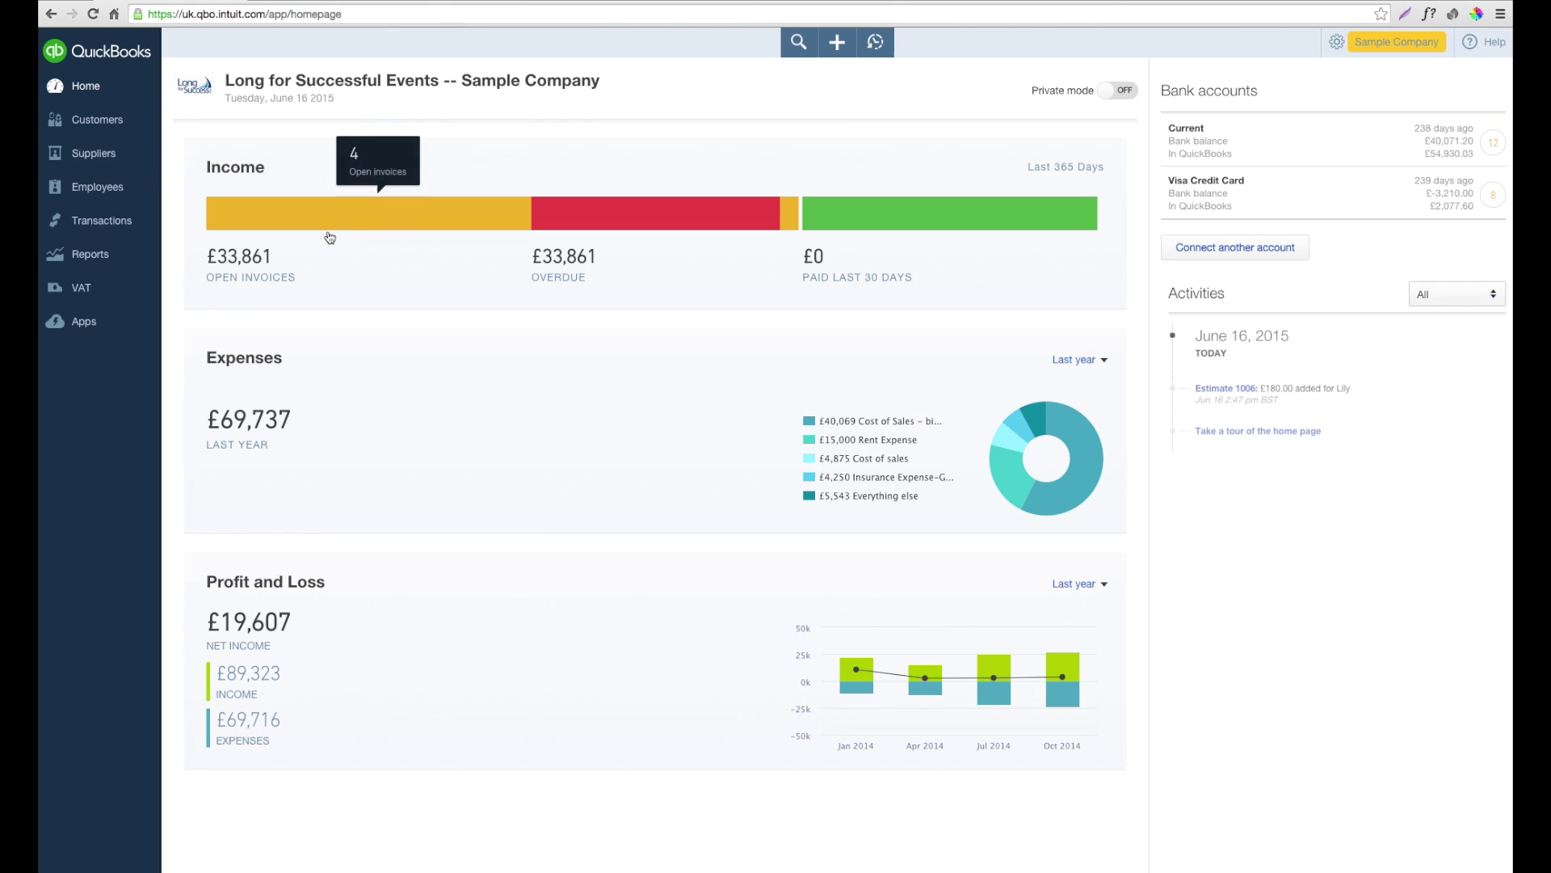
click(104, 123)
click(480, 260)
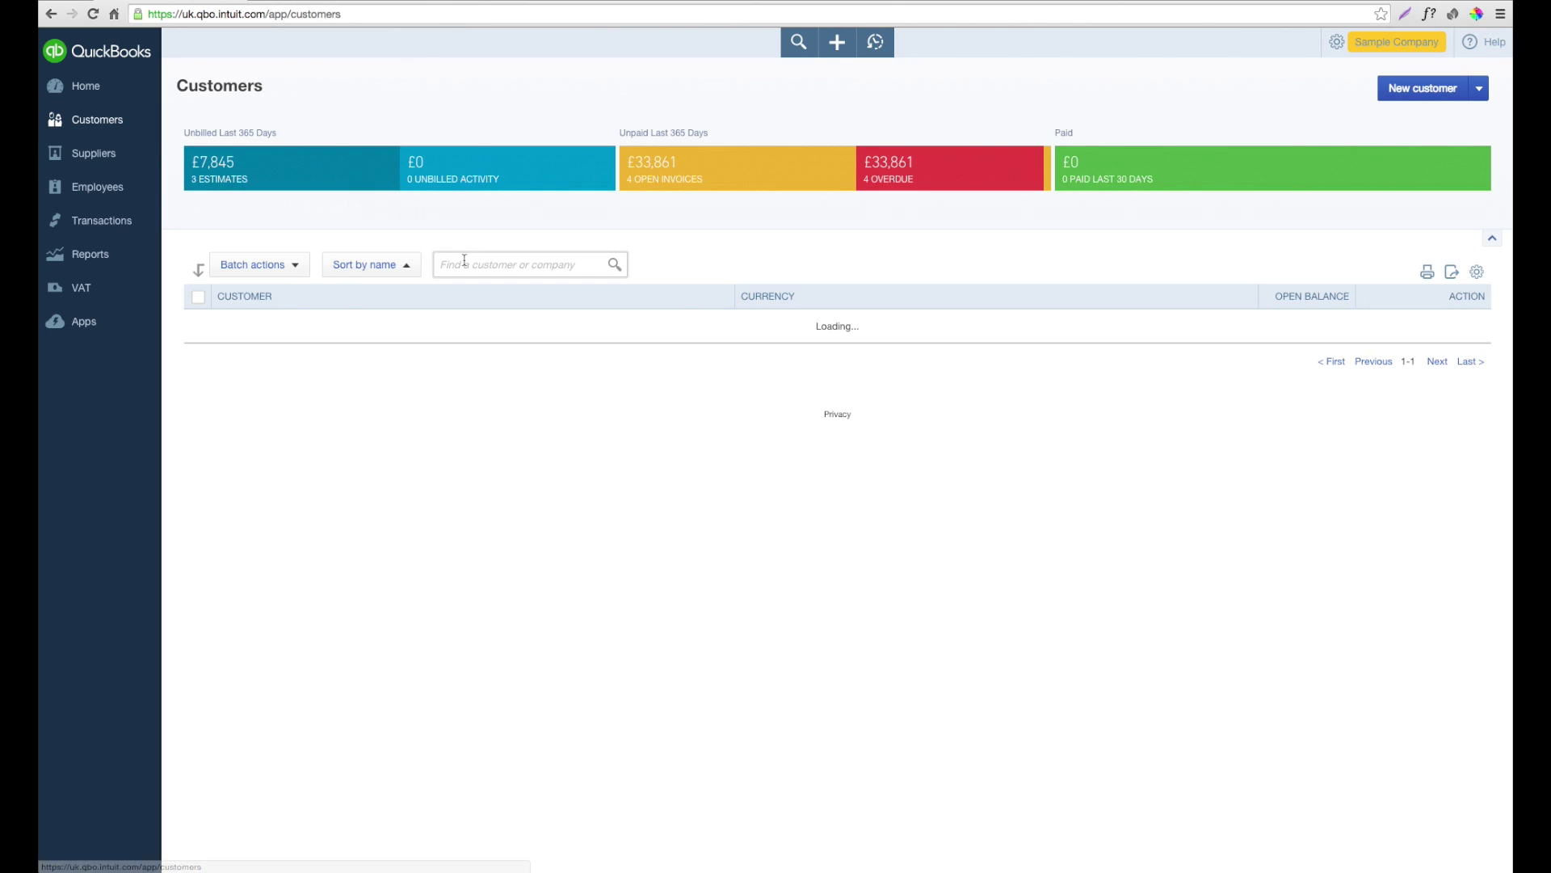
text(lil)
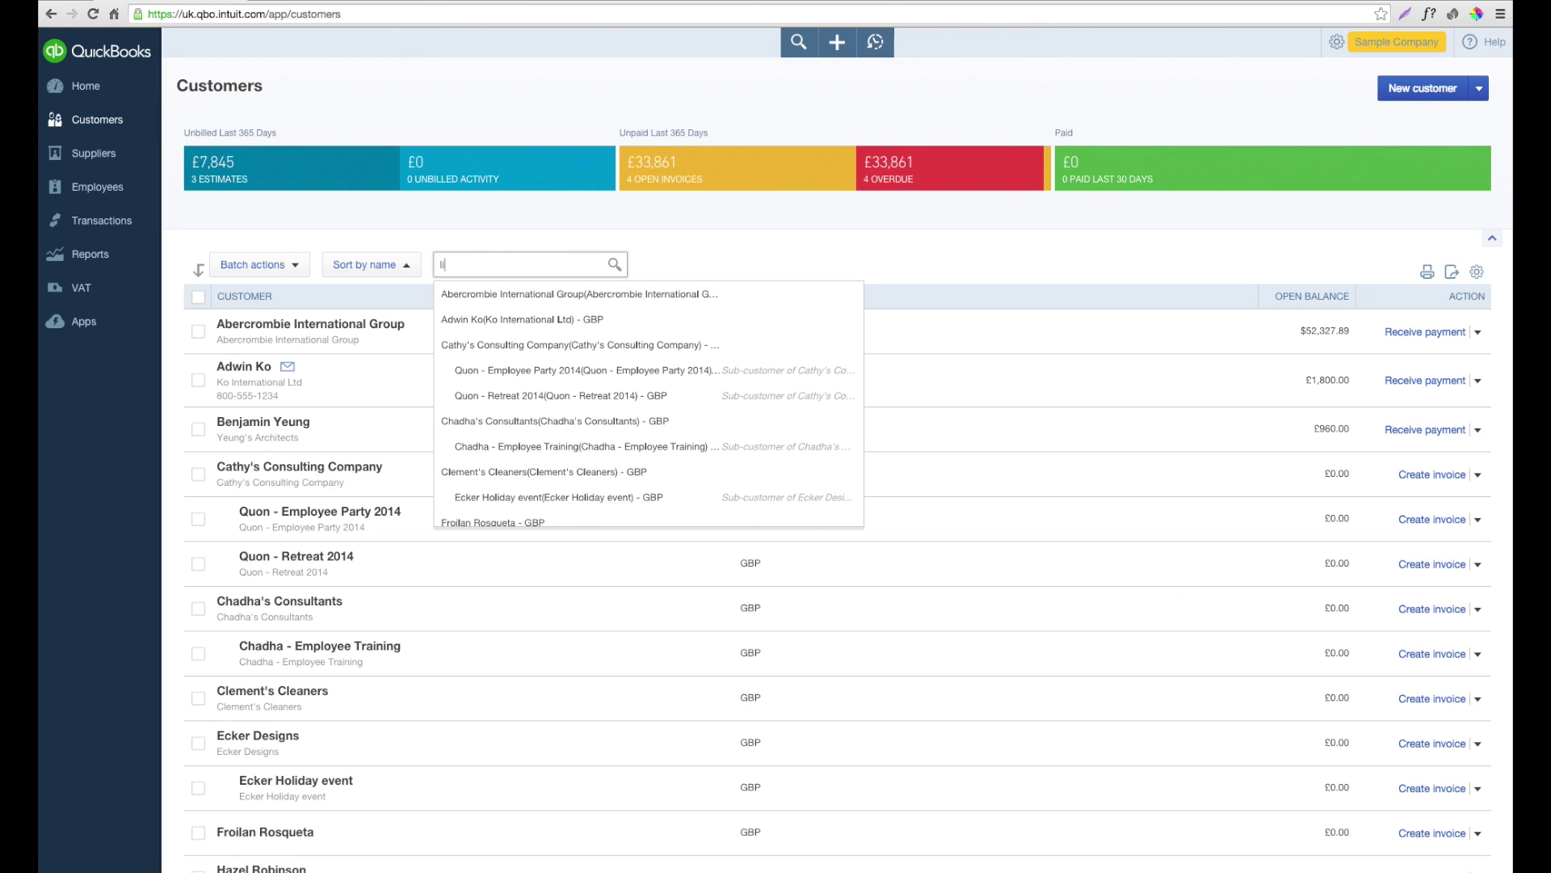
click(495, 301)
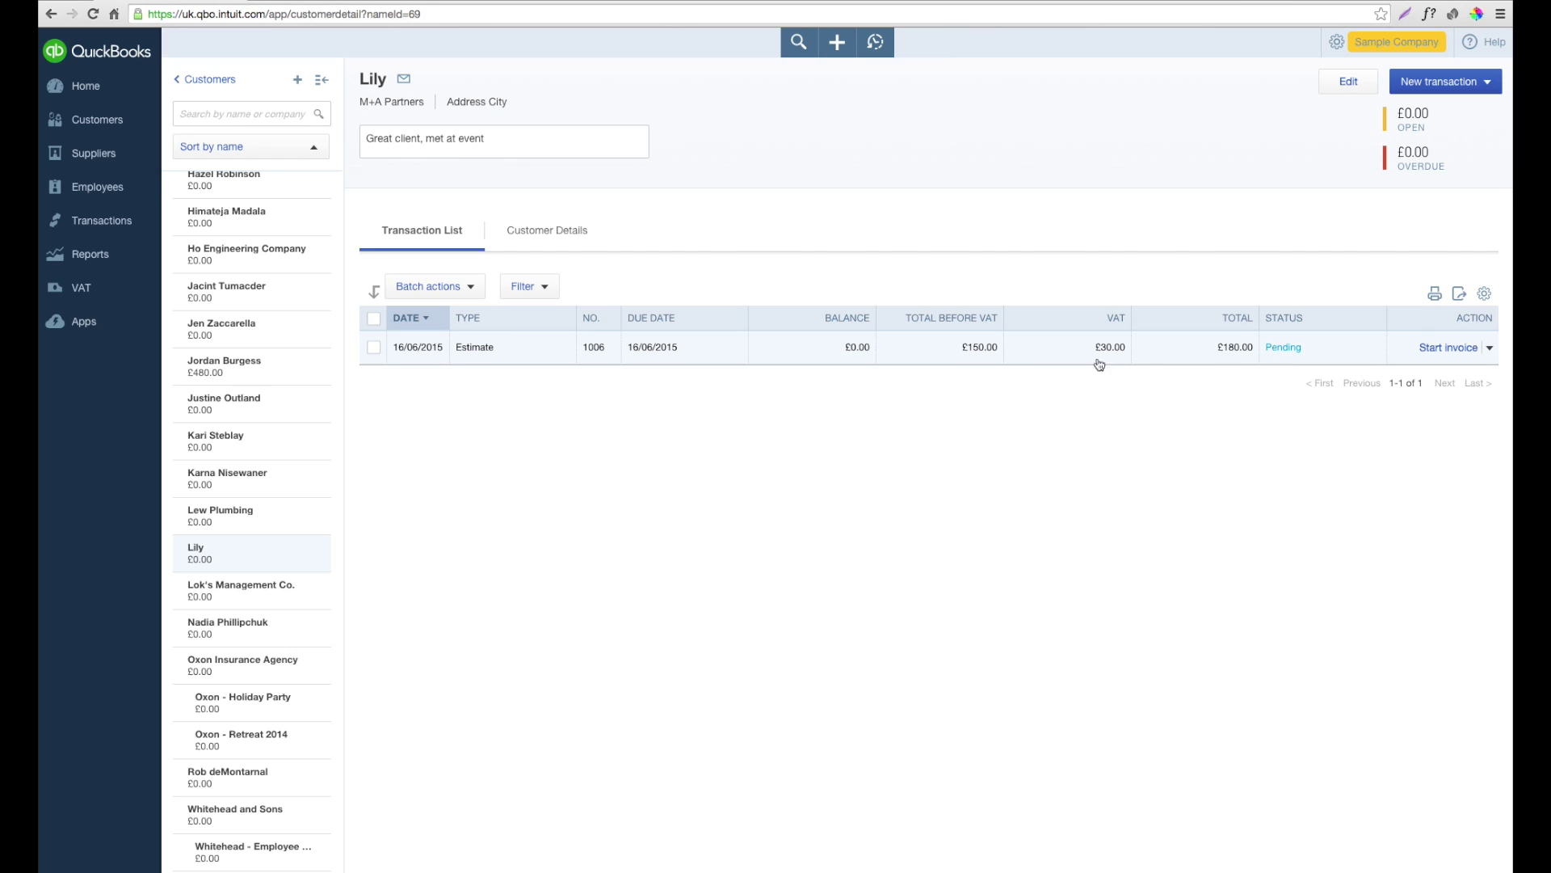
Step: Reopen estimate 1006, mark it Accepted with the accepter's name and date 16/06/15, and save
click(509, 352)
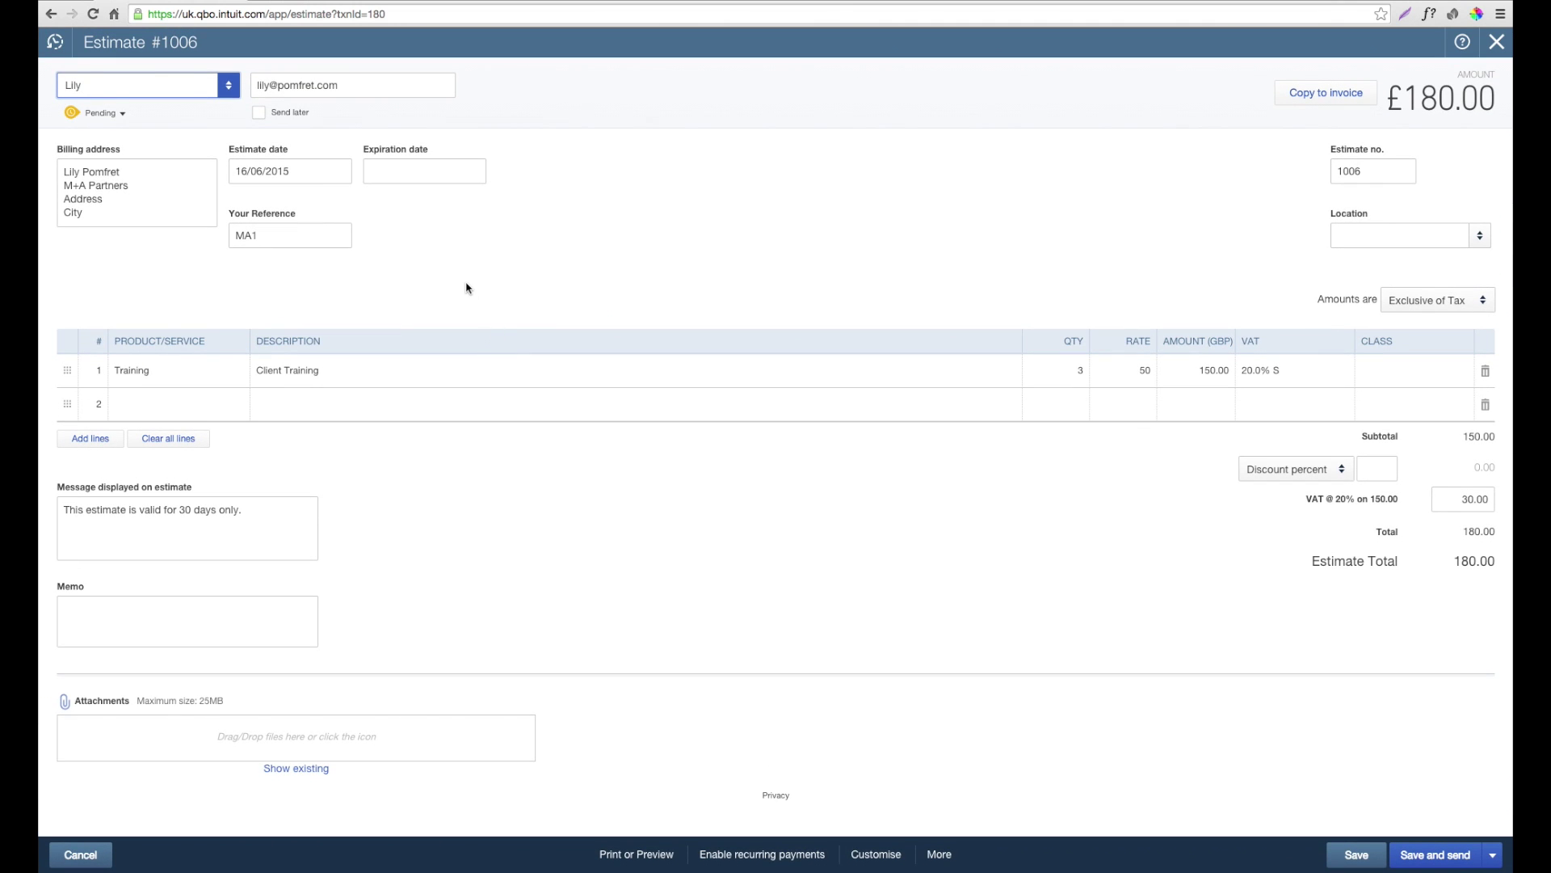
click(123, 114)
click(198, 123)
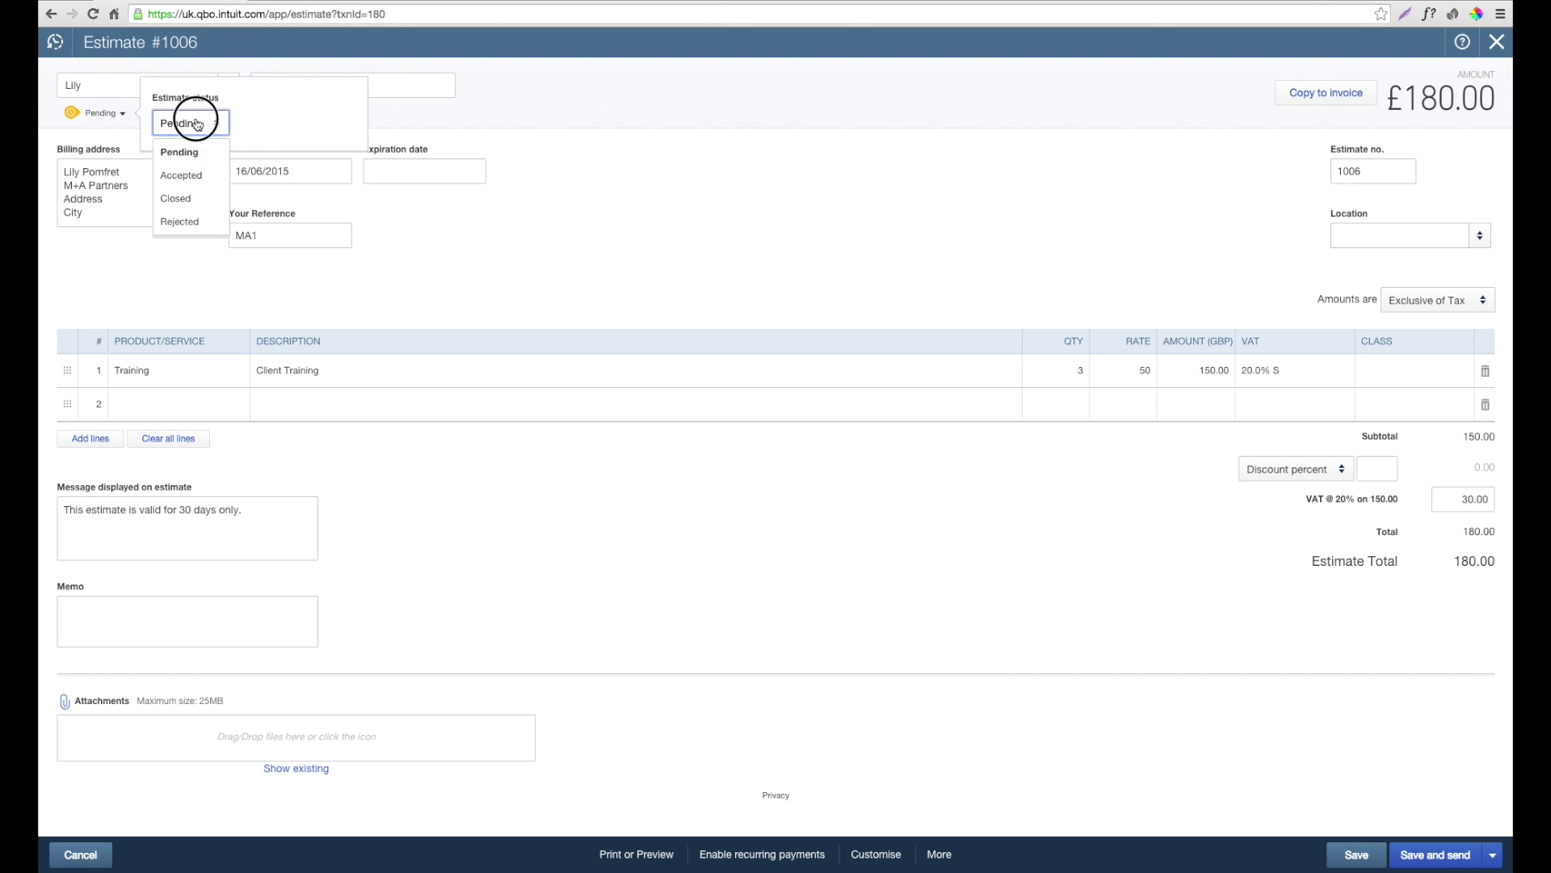
click(198, 175)
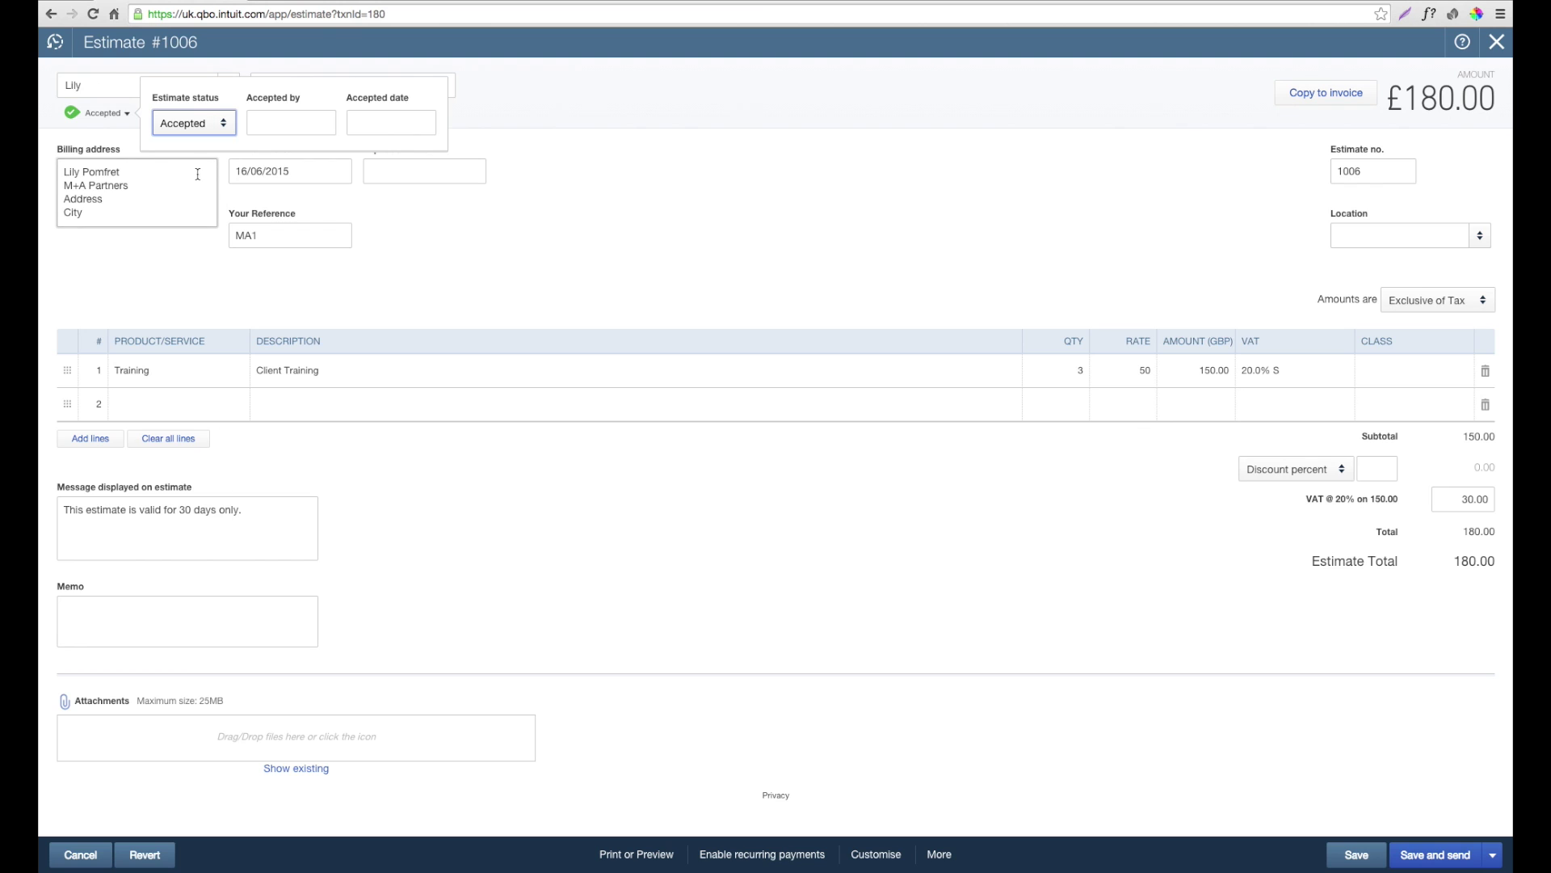
click(272, 125)
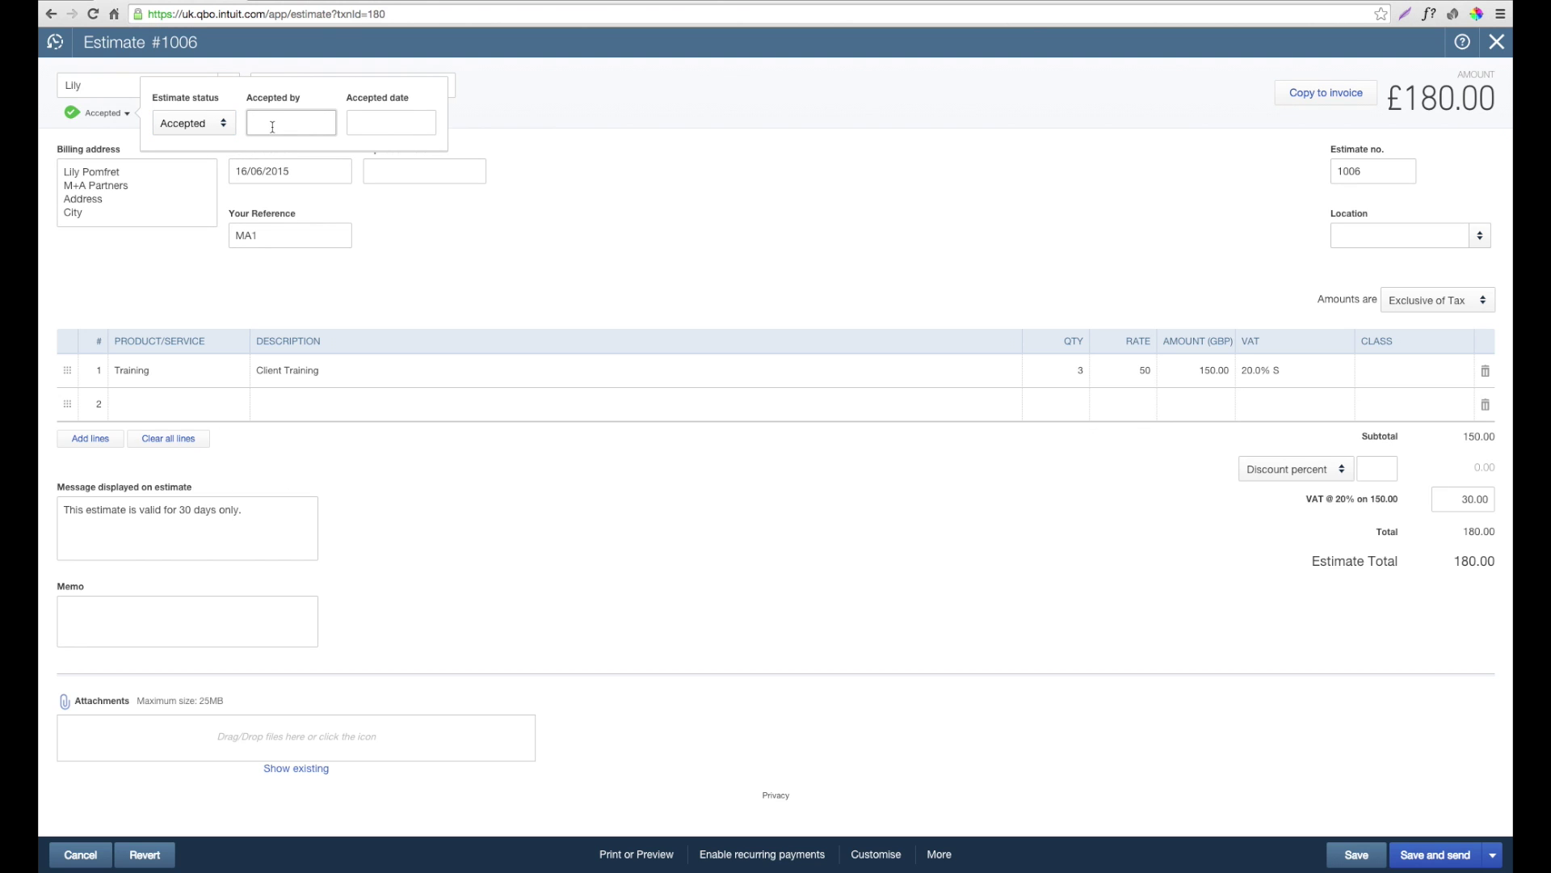
text(lily)
click(359, 125)
text(16)
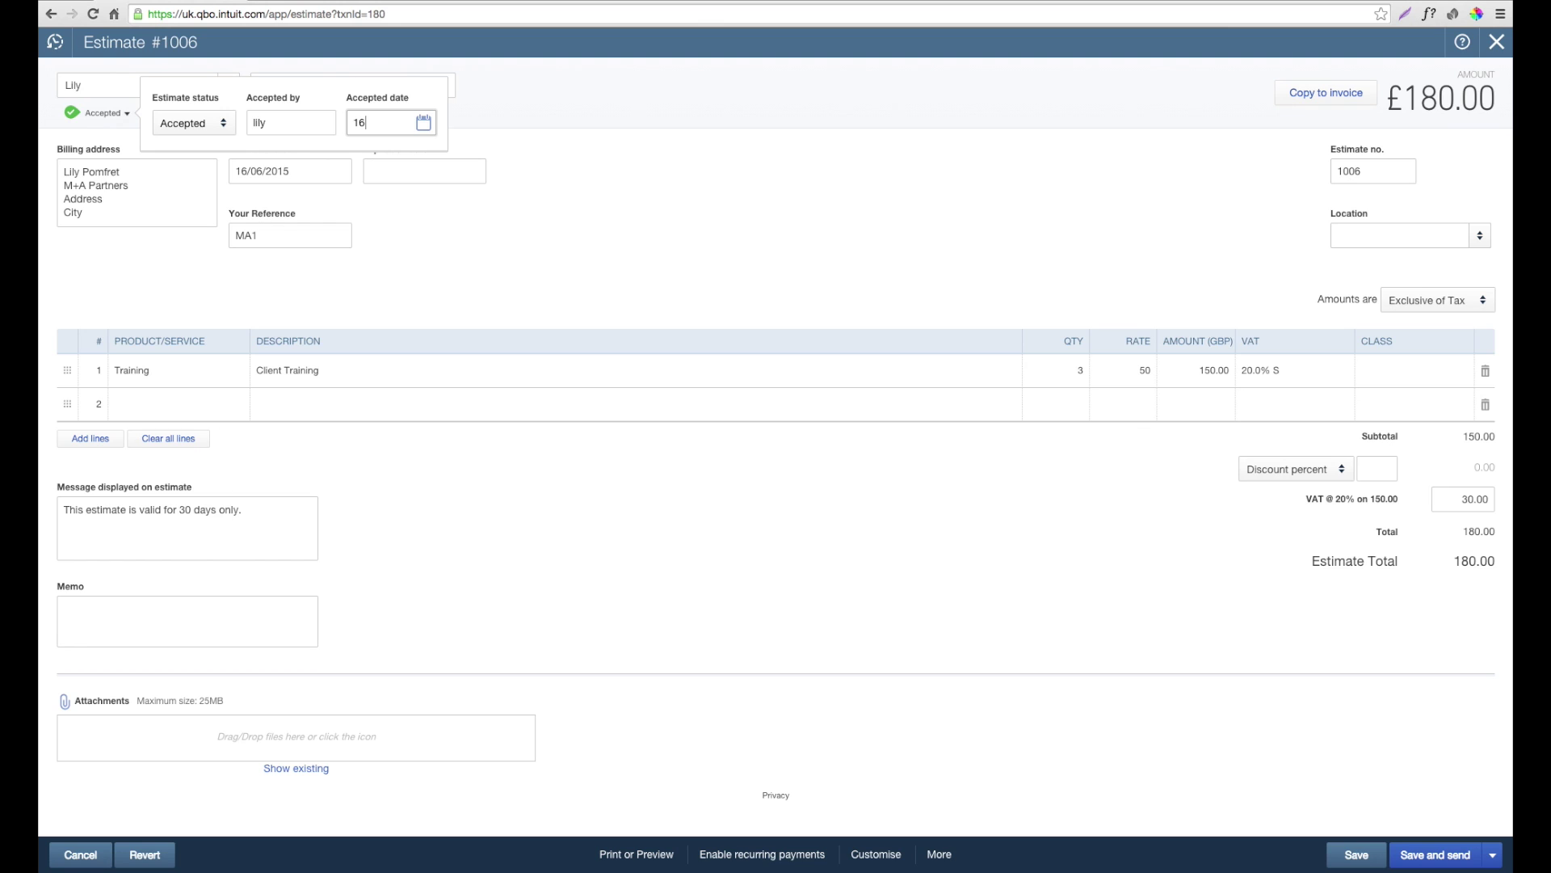
text(/06/15)
click(1348, 863)
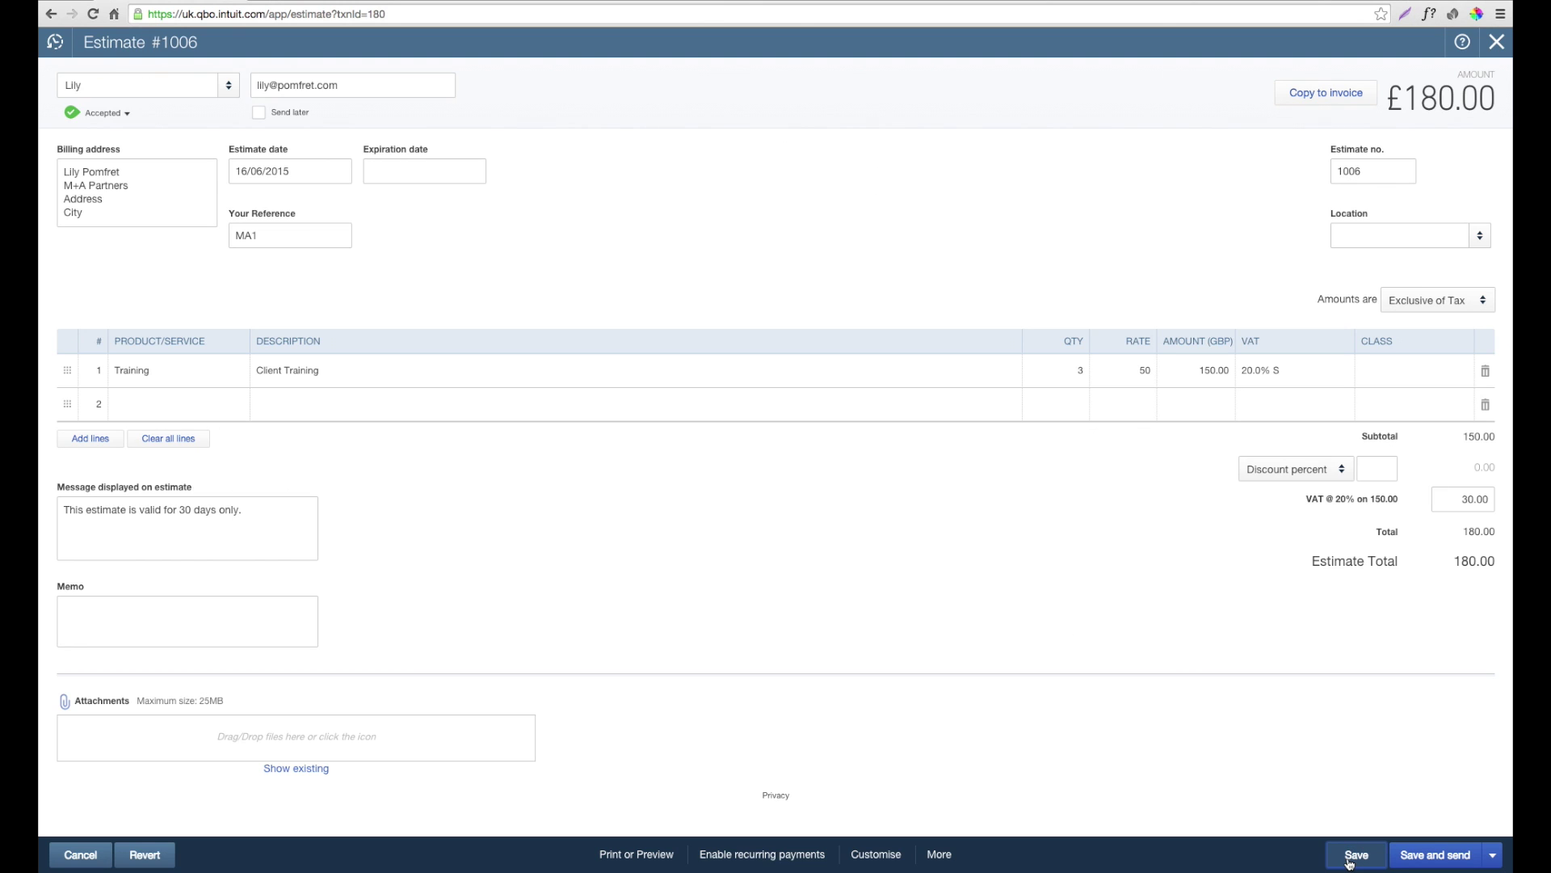